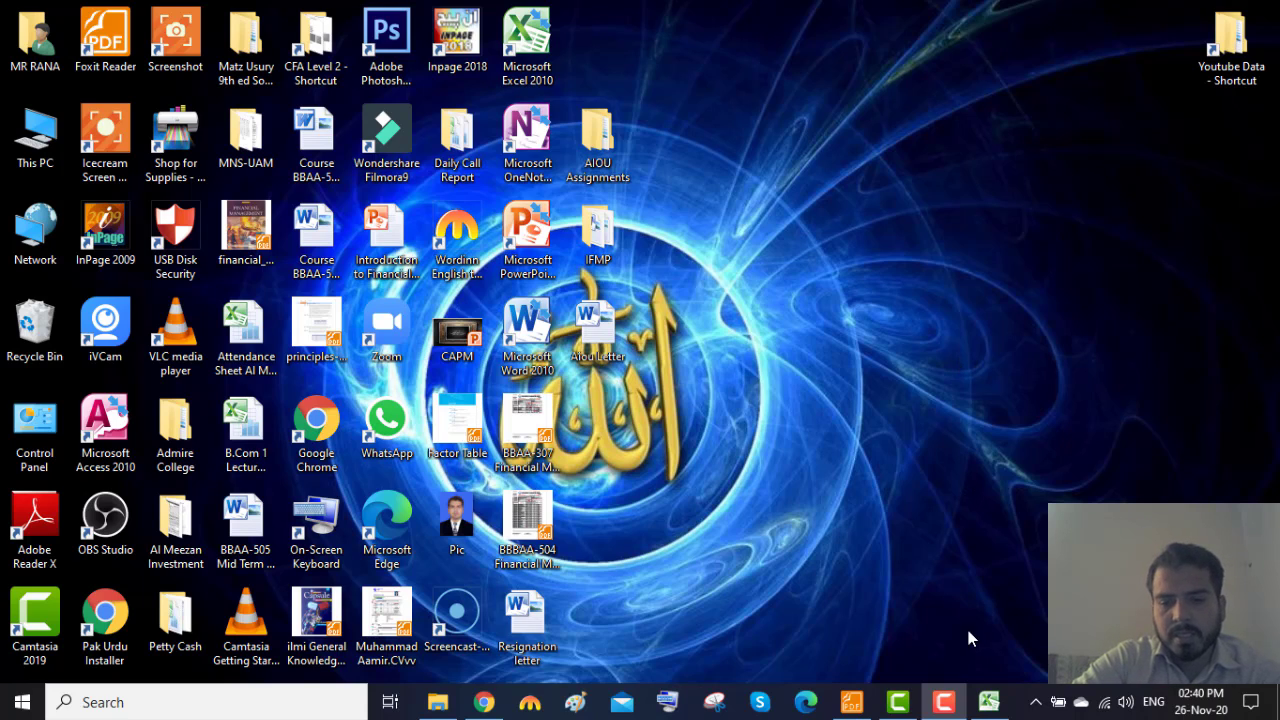
Switch to the open Excel workbook, enter the label "Present Value" in I4 and auto-fit column I to it.
left_click(988, 702)
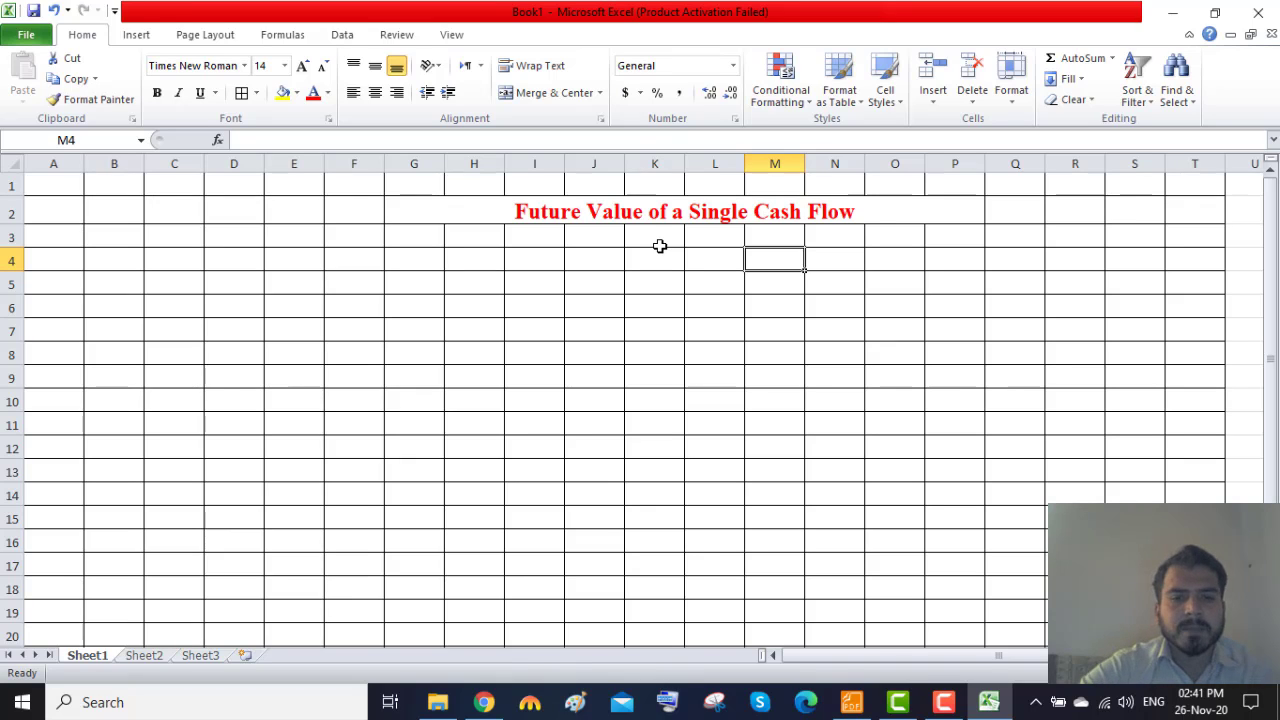
left_click(540, 260)
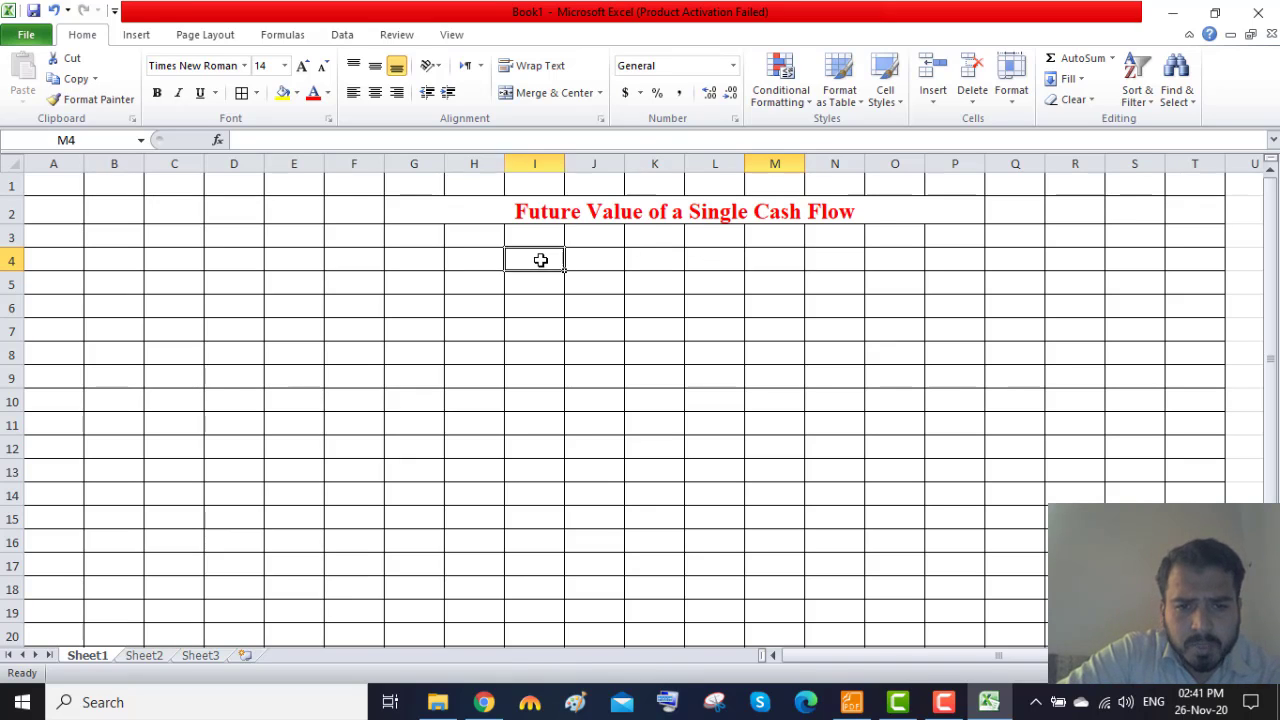
type("Pr")
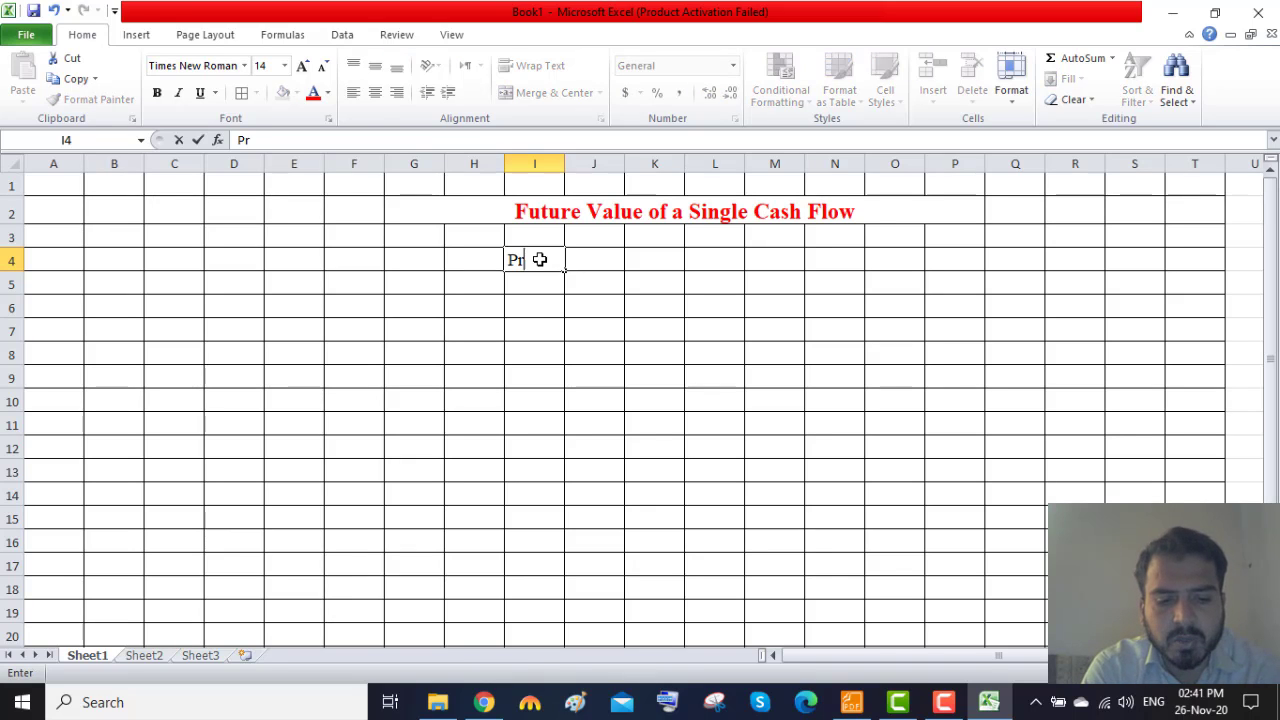
type("esent Value")
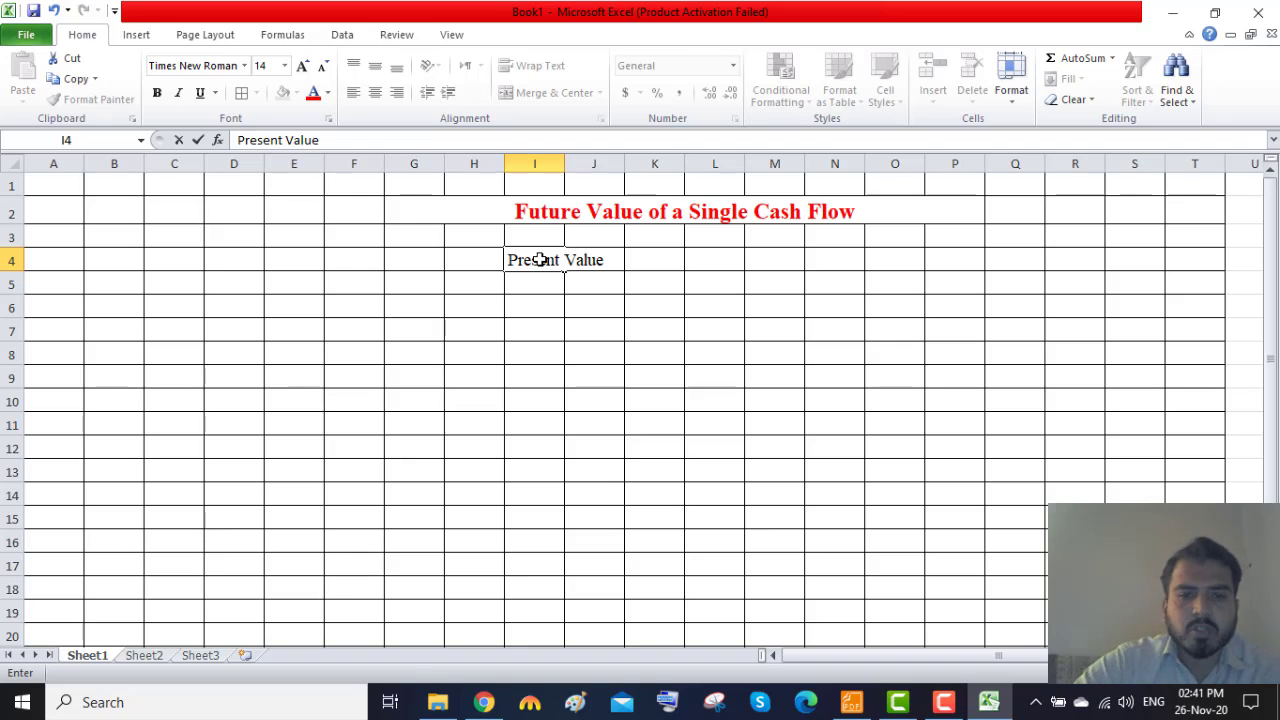
double_click(565, 163)
left_click(703, 320)
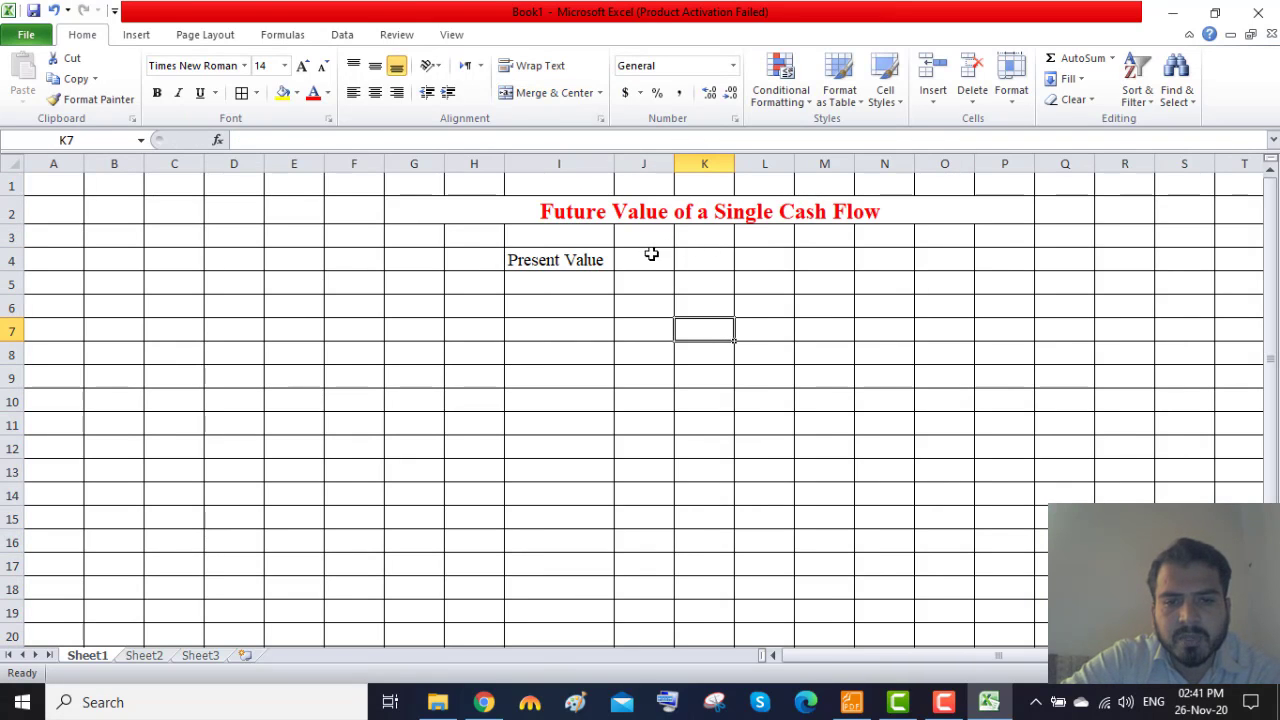
Enter 1000 in J4 as the present value and format it as dollar accounting currency.
left_click(655, 263)
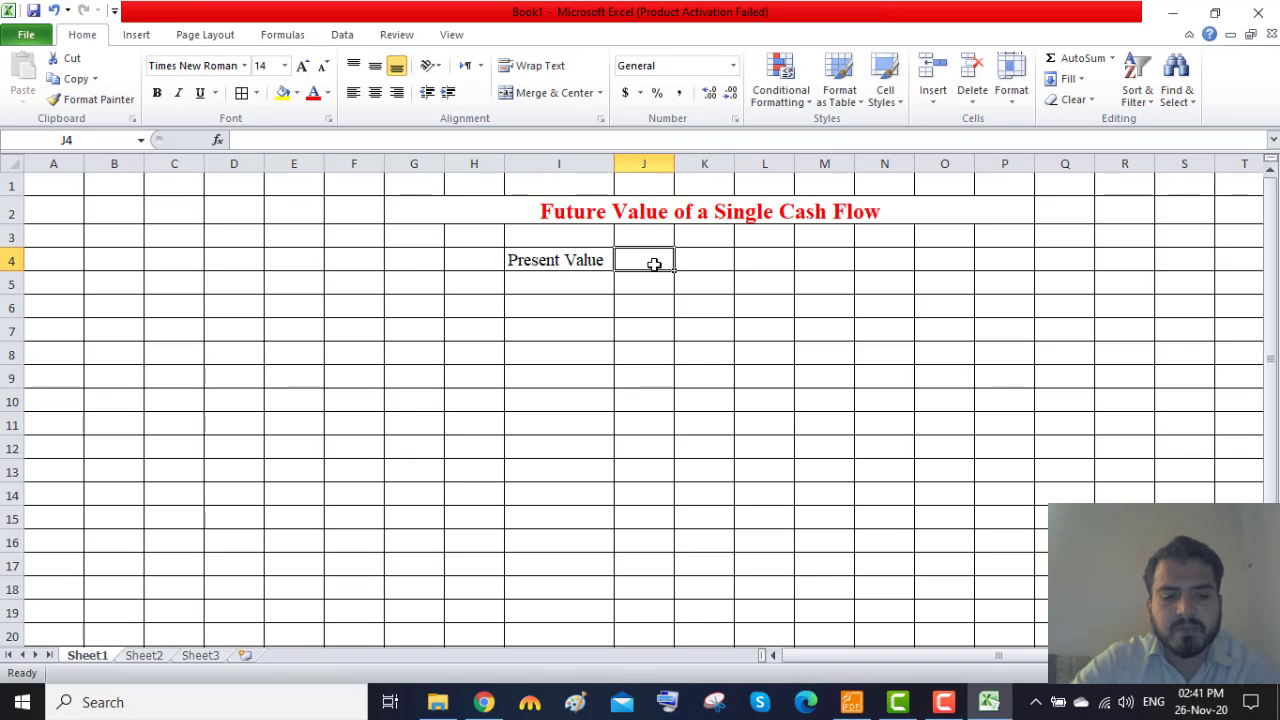
type("1000")
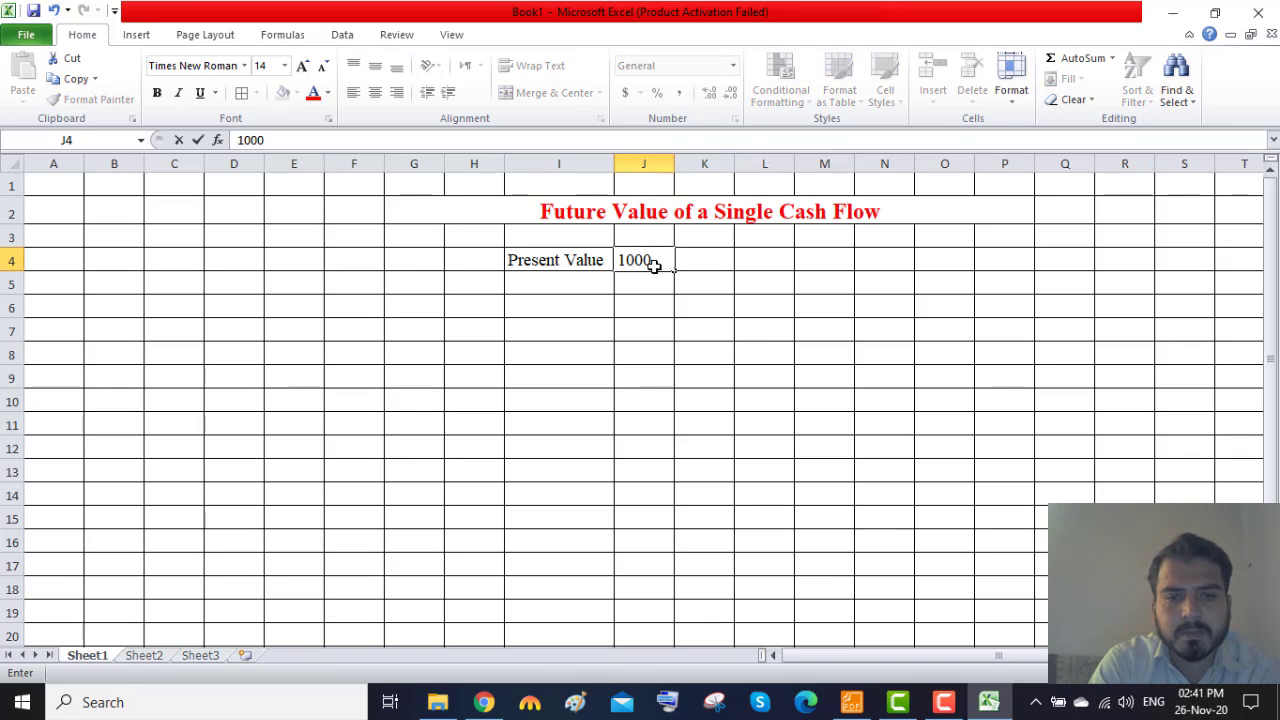
key("ctrl+Return")
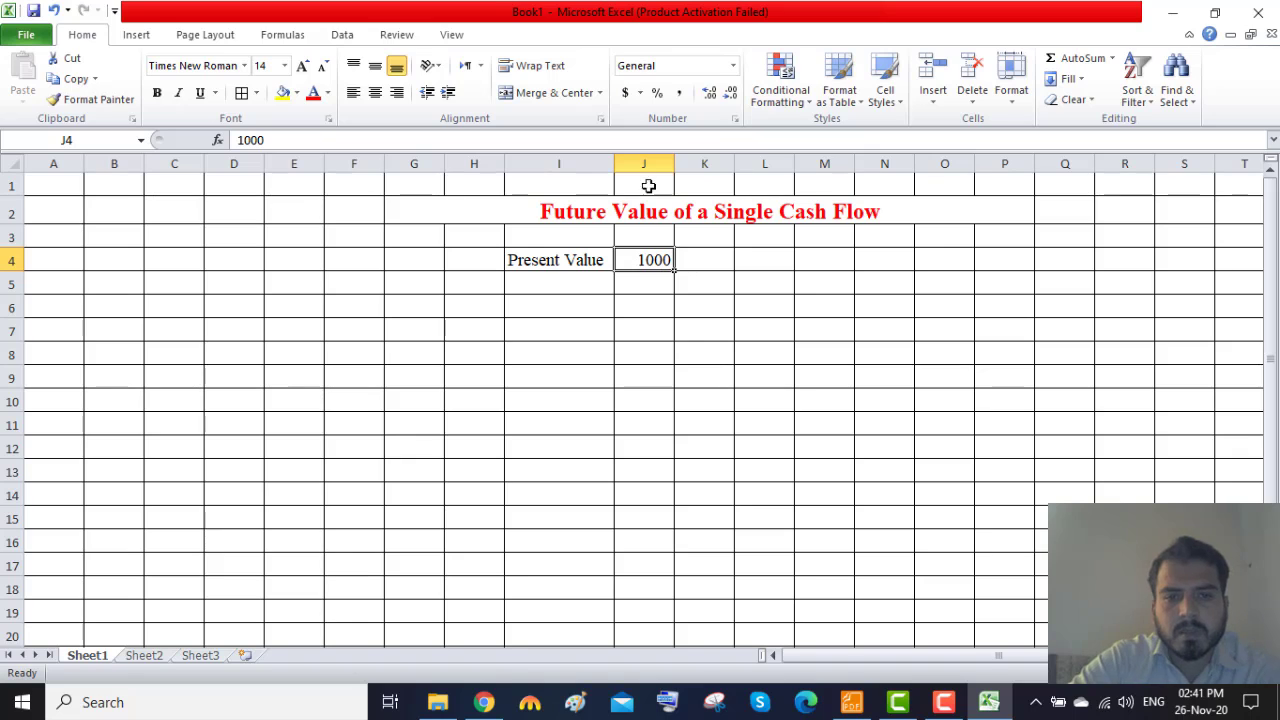
left_click(624, 93)
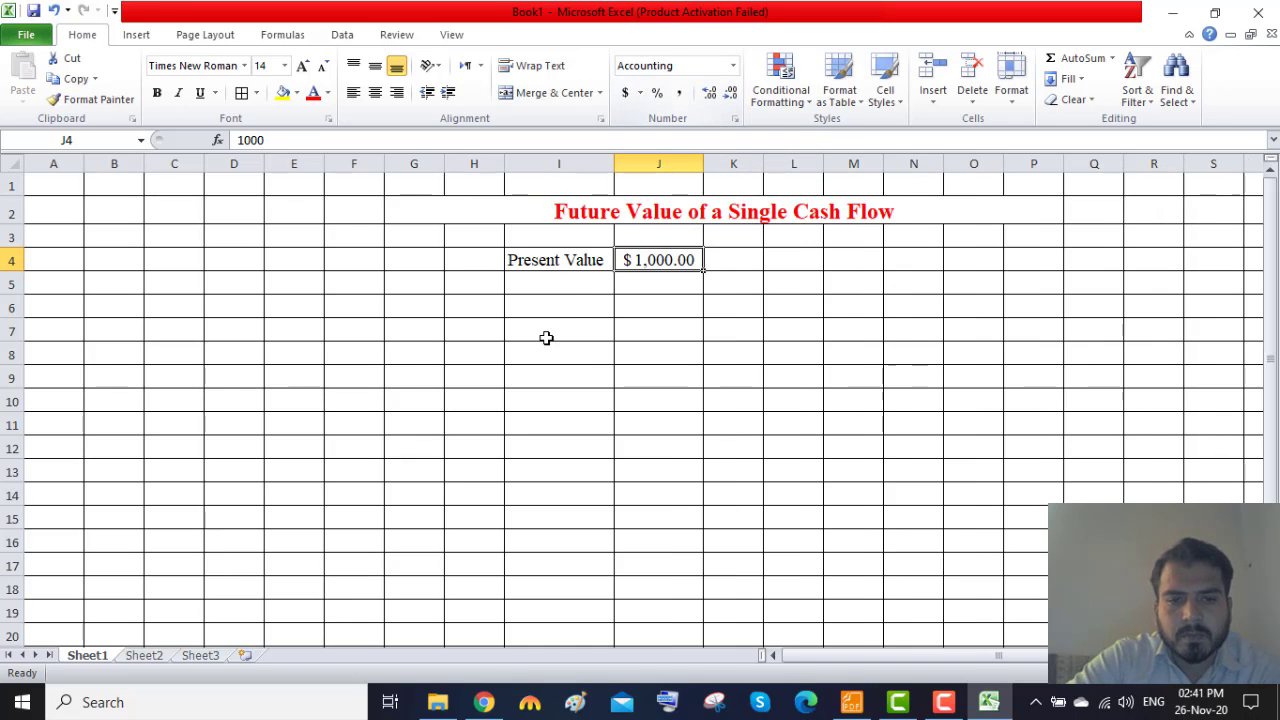
Add the label "Interest Rate" in I6 and enter 10% beside it in J6.
left_click(571, 300)
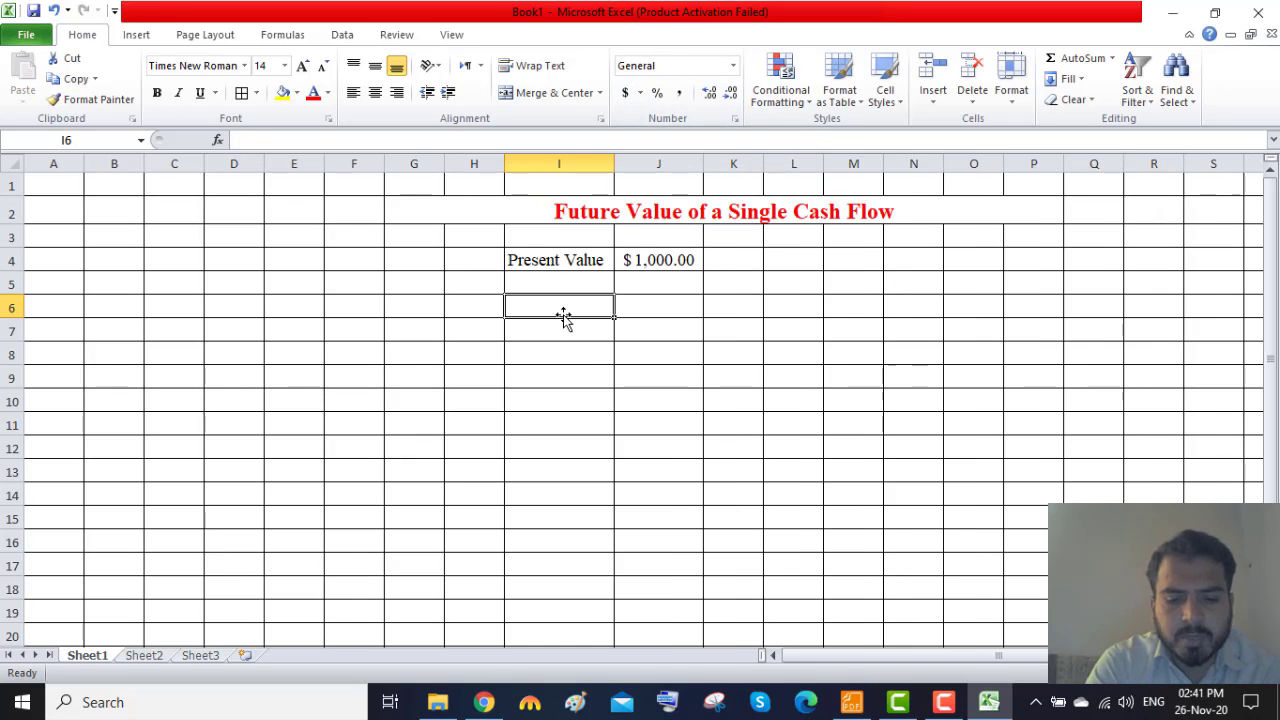
type("Interest")
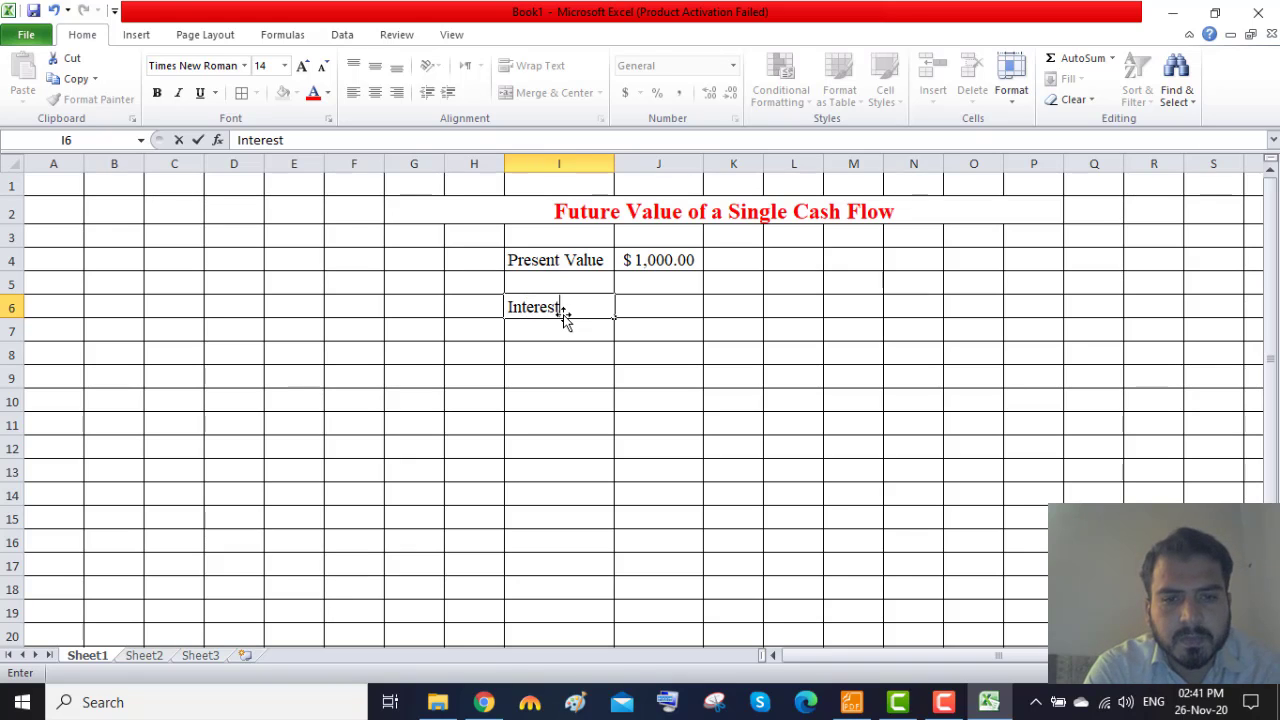
type(" a")
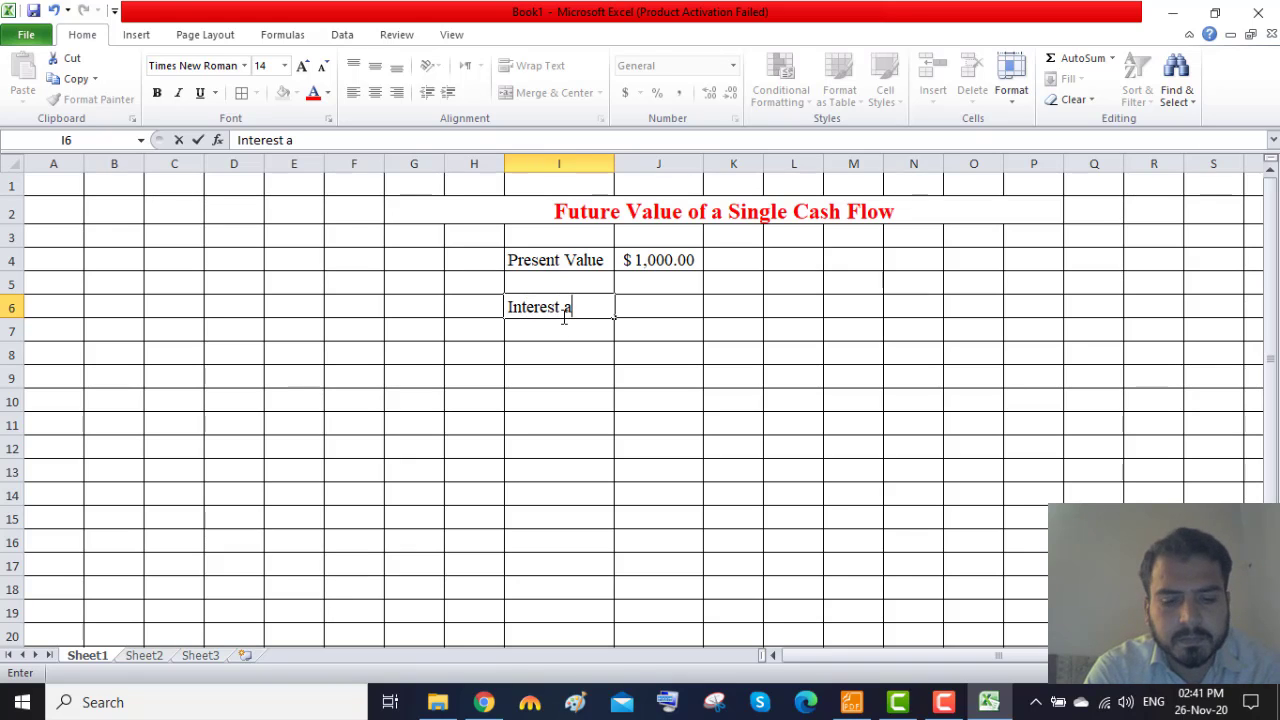
key("BackSpace")
type("Rate")
key("Tab")
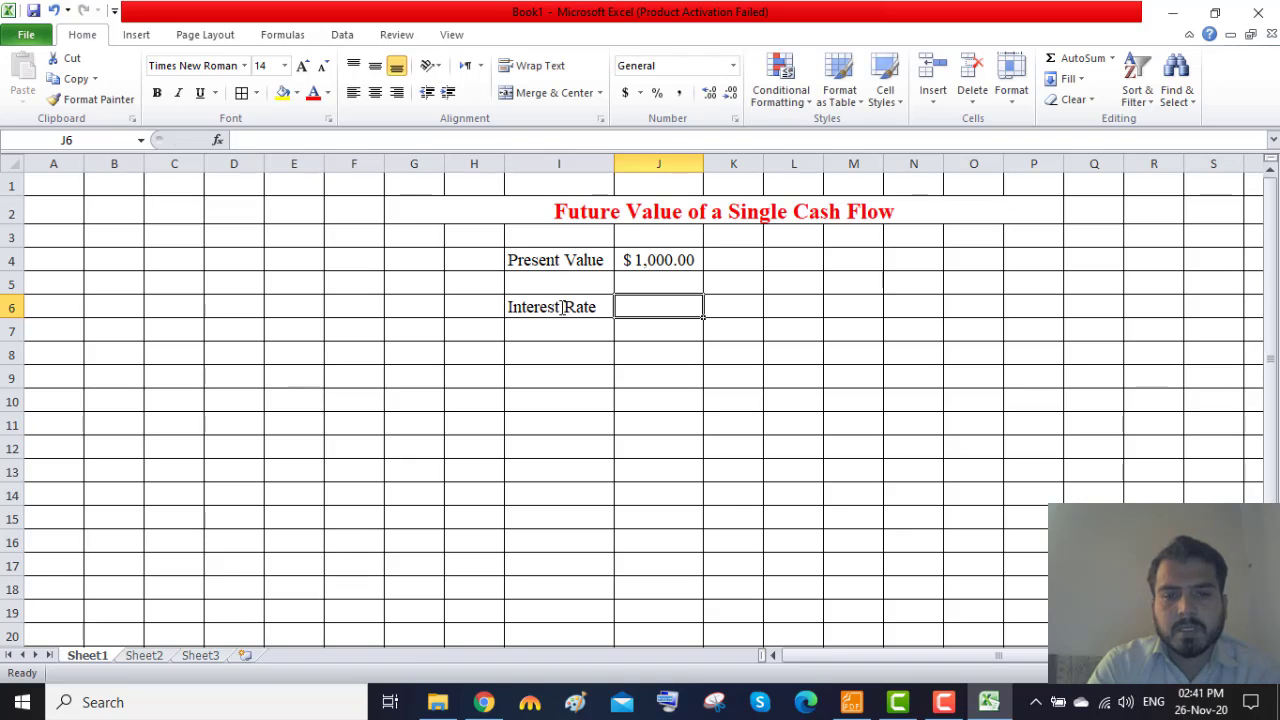
type("10")
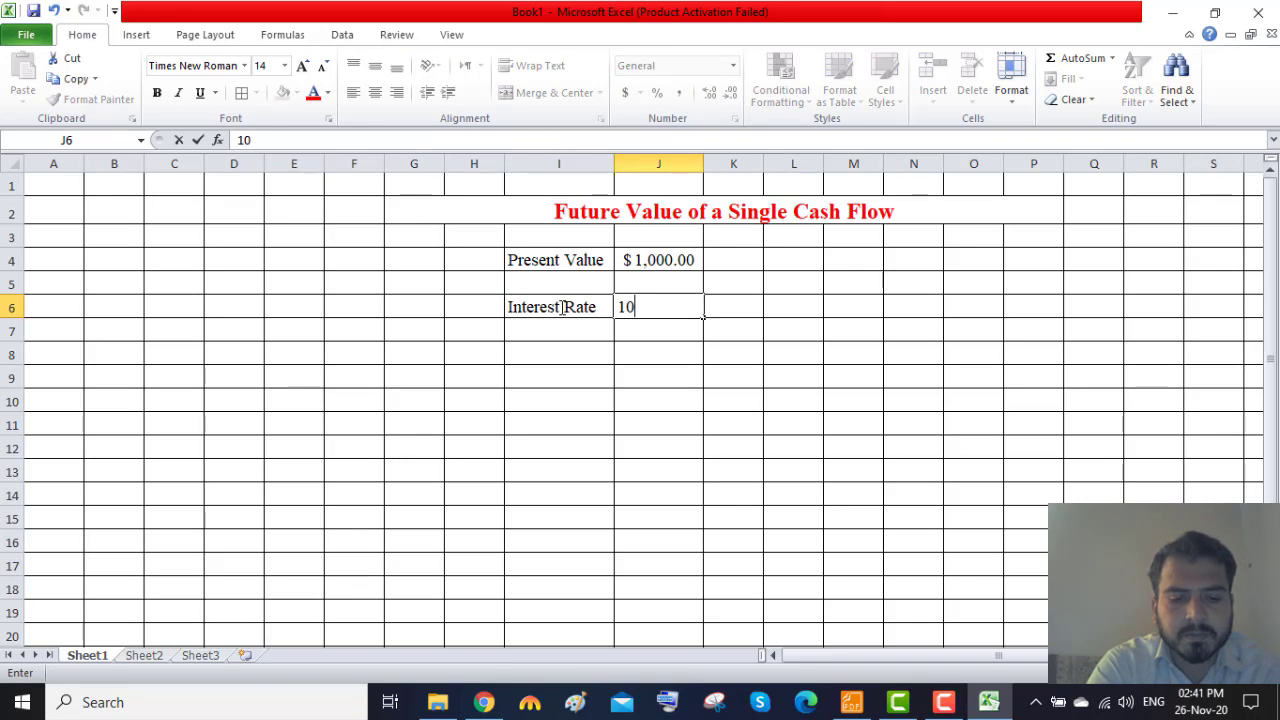
type("%")
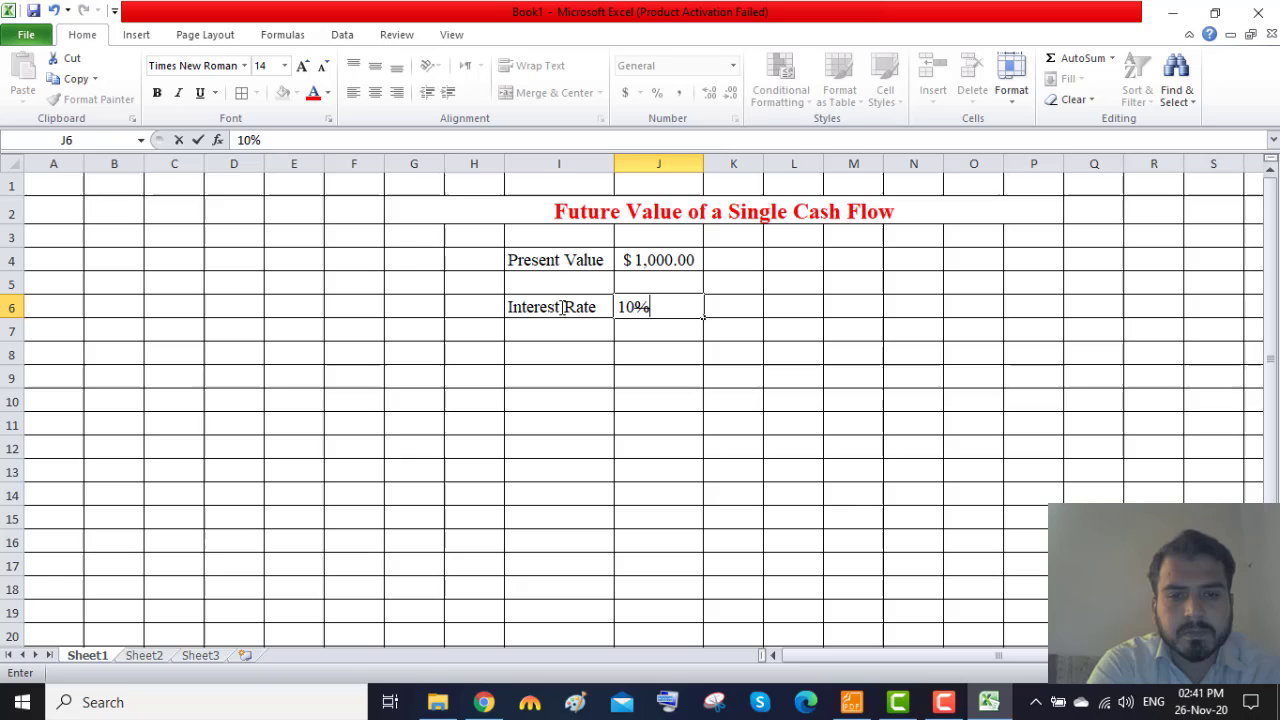
left_click(667, 366)
Add the label "Number of Years" in I8, auto-fit column I, and enter 5 in J8.
left_click(574, 363)
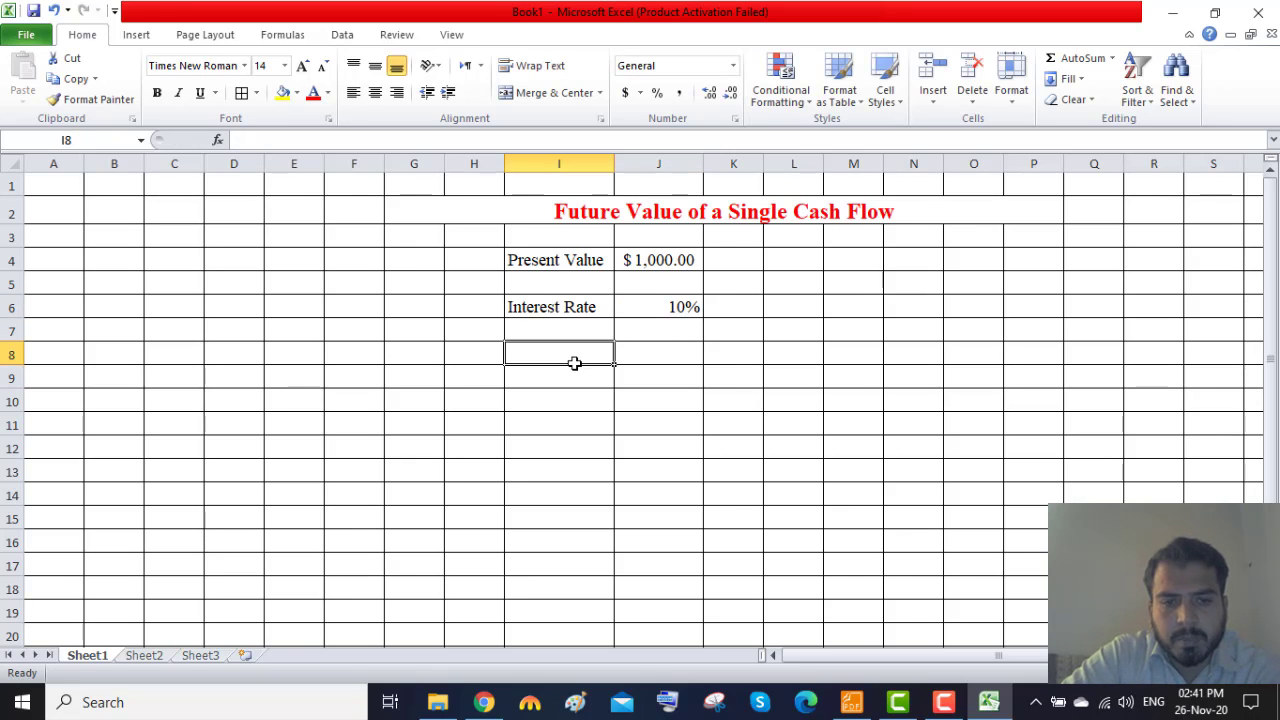
type("Numb")
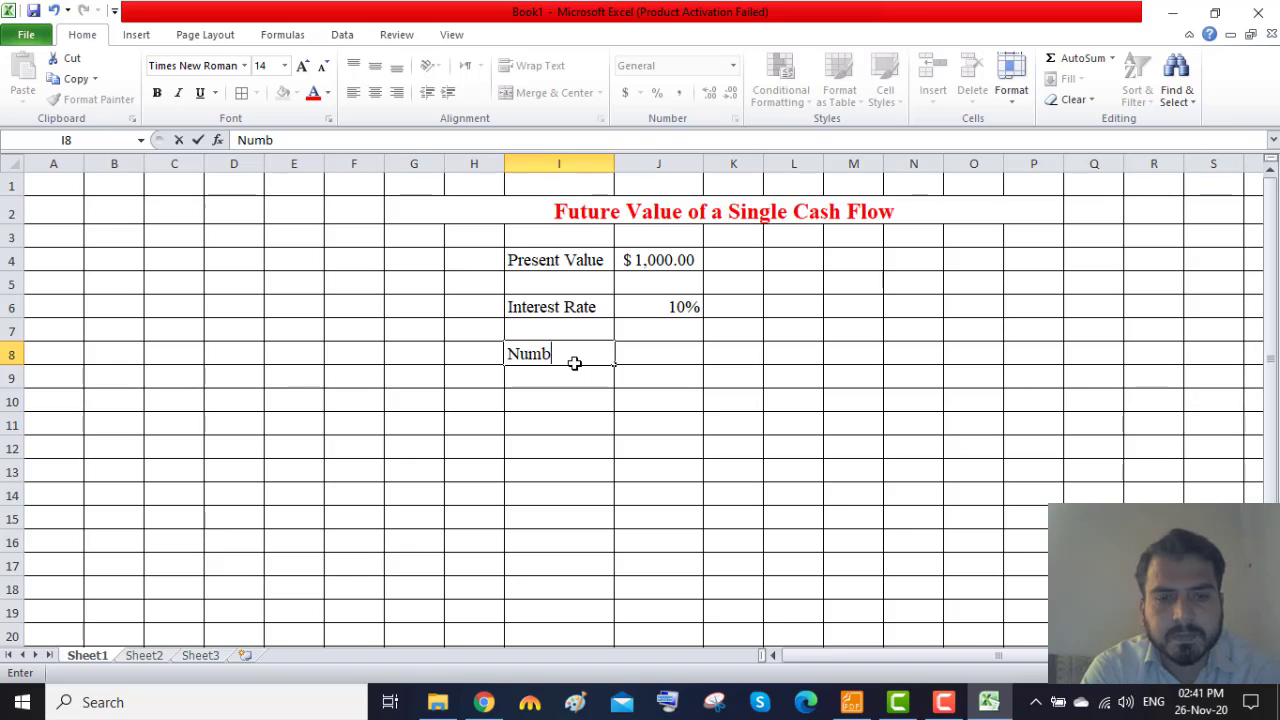
type("er of Years")
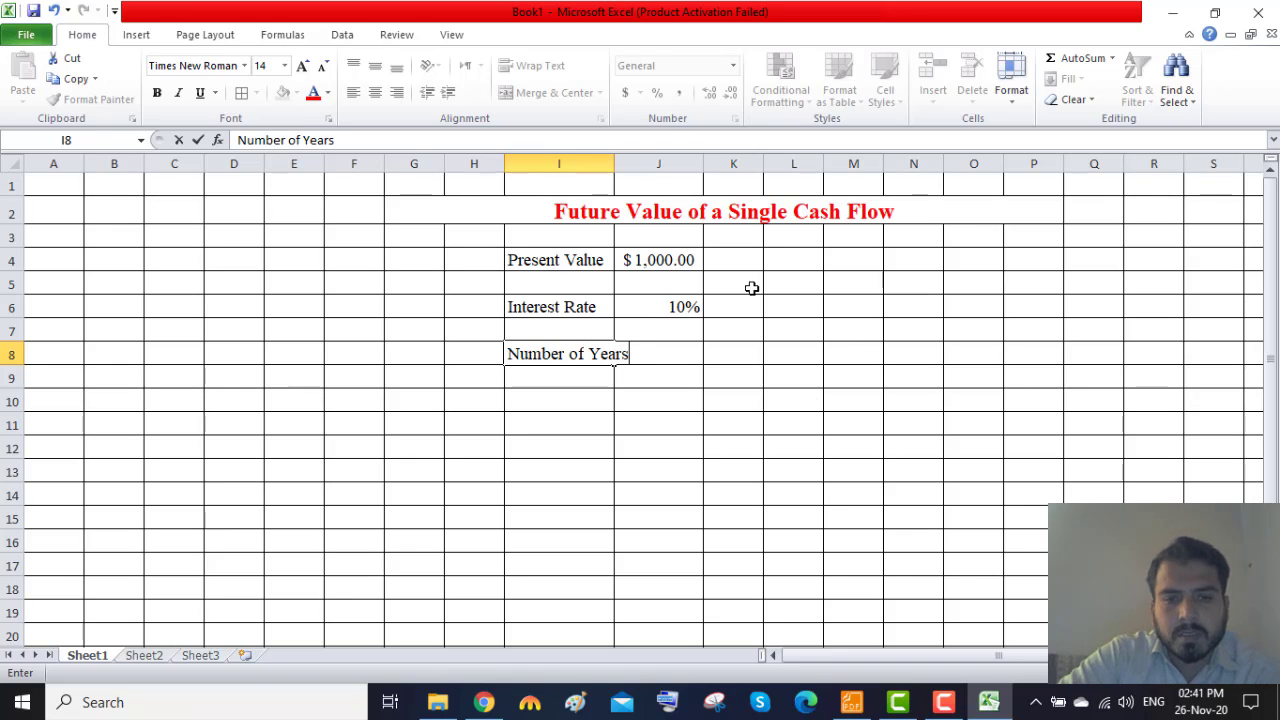
double_click(616, 166)
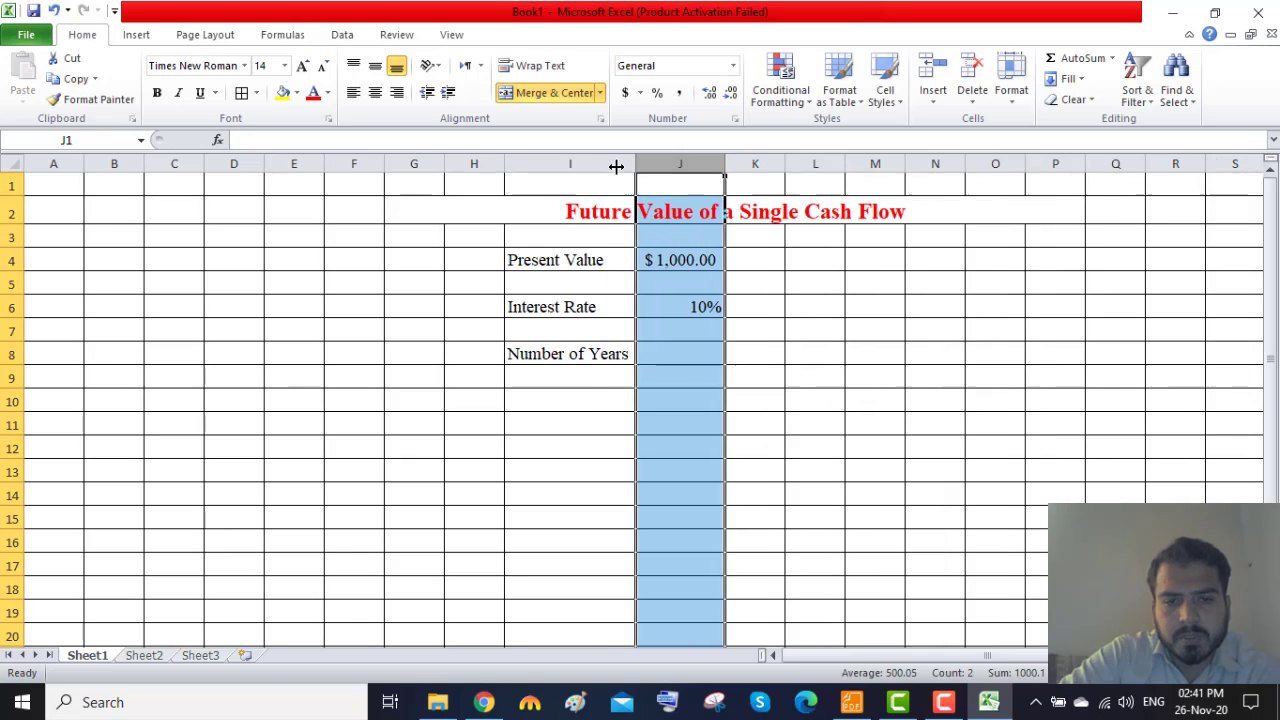
left_click(706, 354)
type("5")
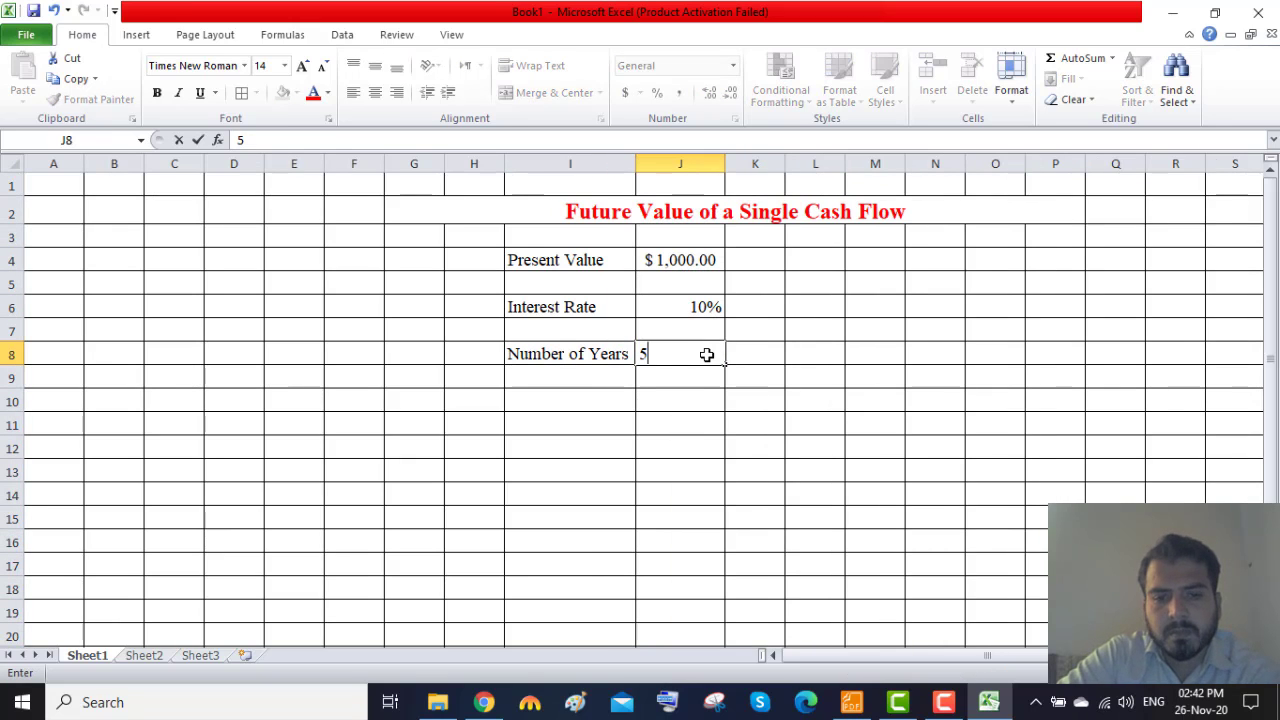
left_click(697, 454)
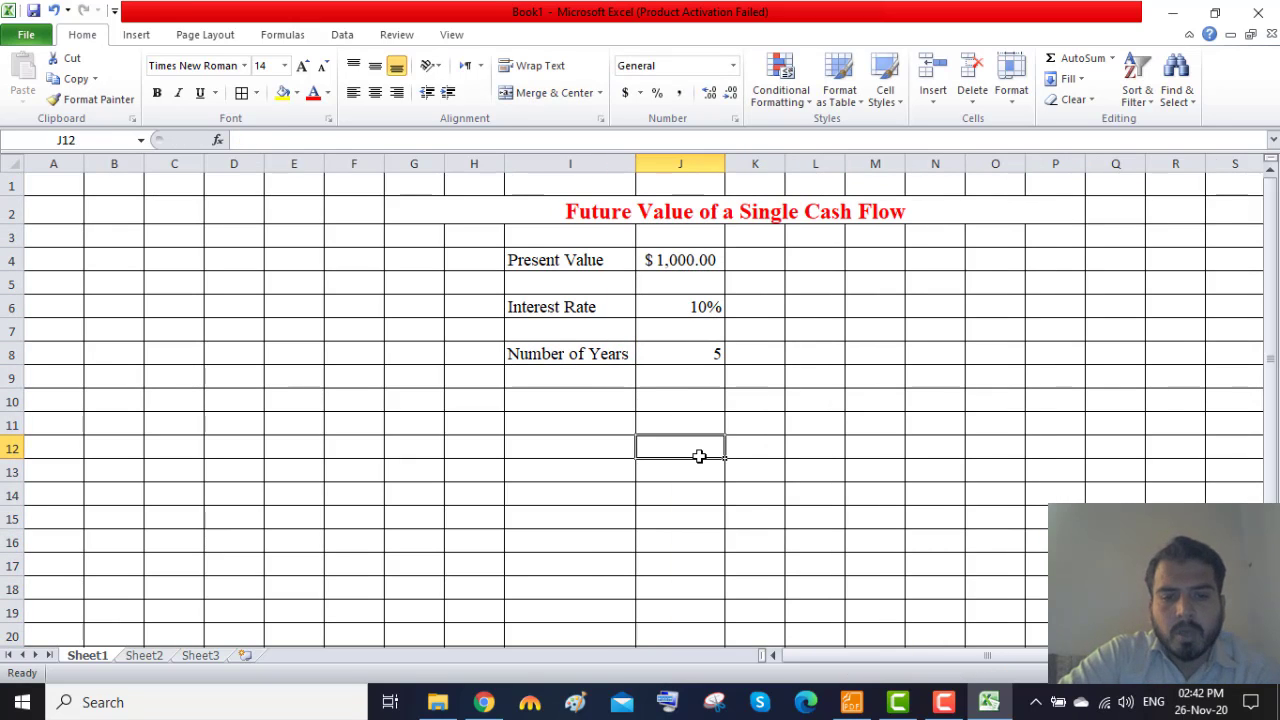
Enter the label "Future Value" in I12 for the result row.
left_click(527, 447)
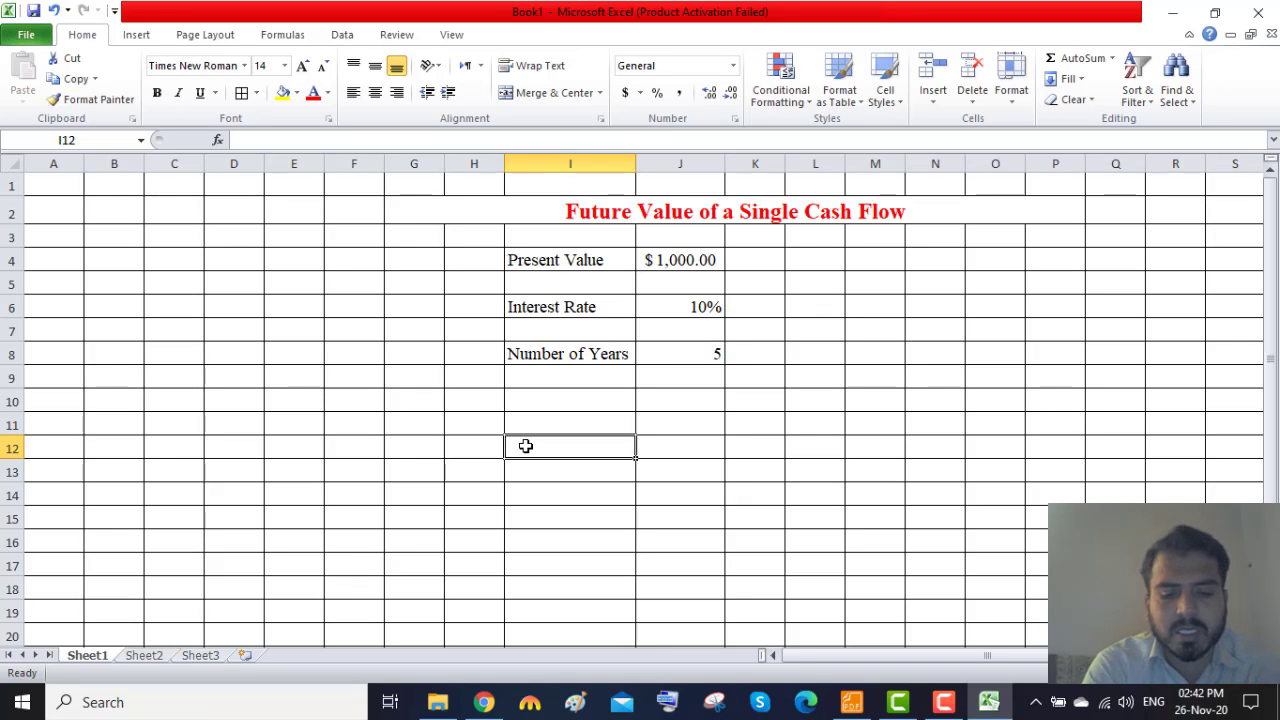
type("Fu")
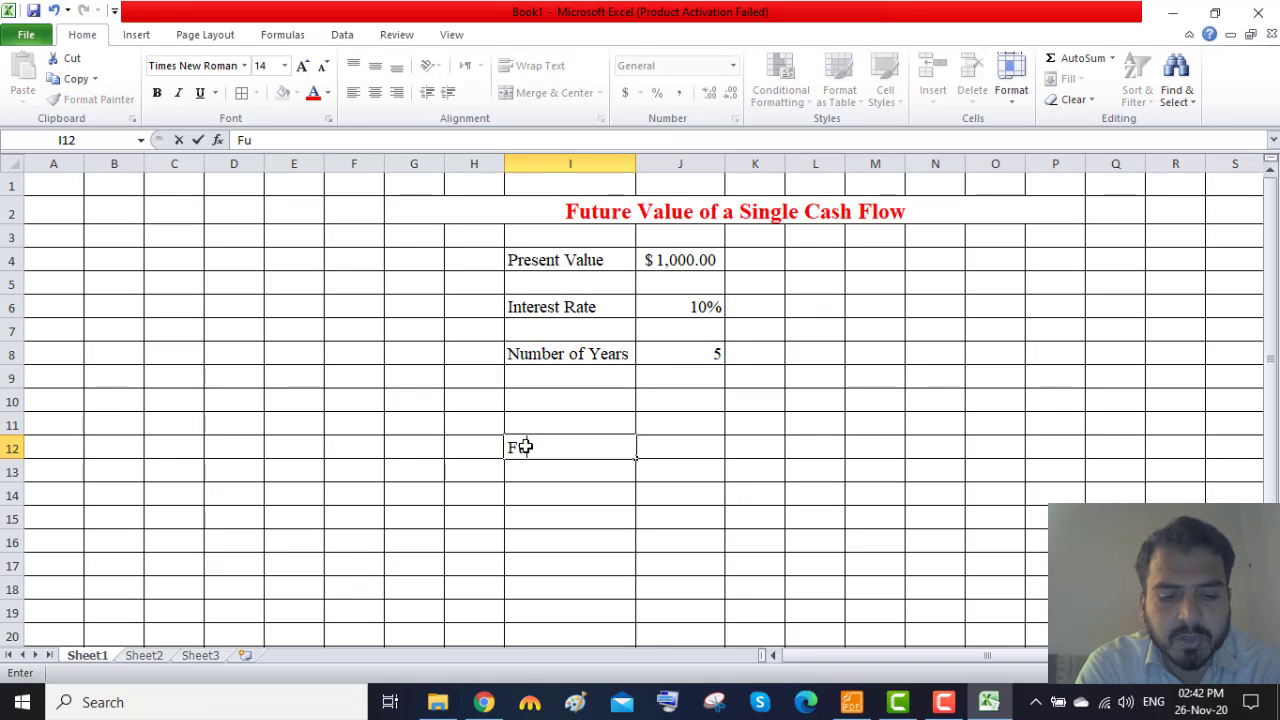
type("ture Value")
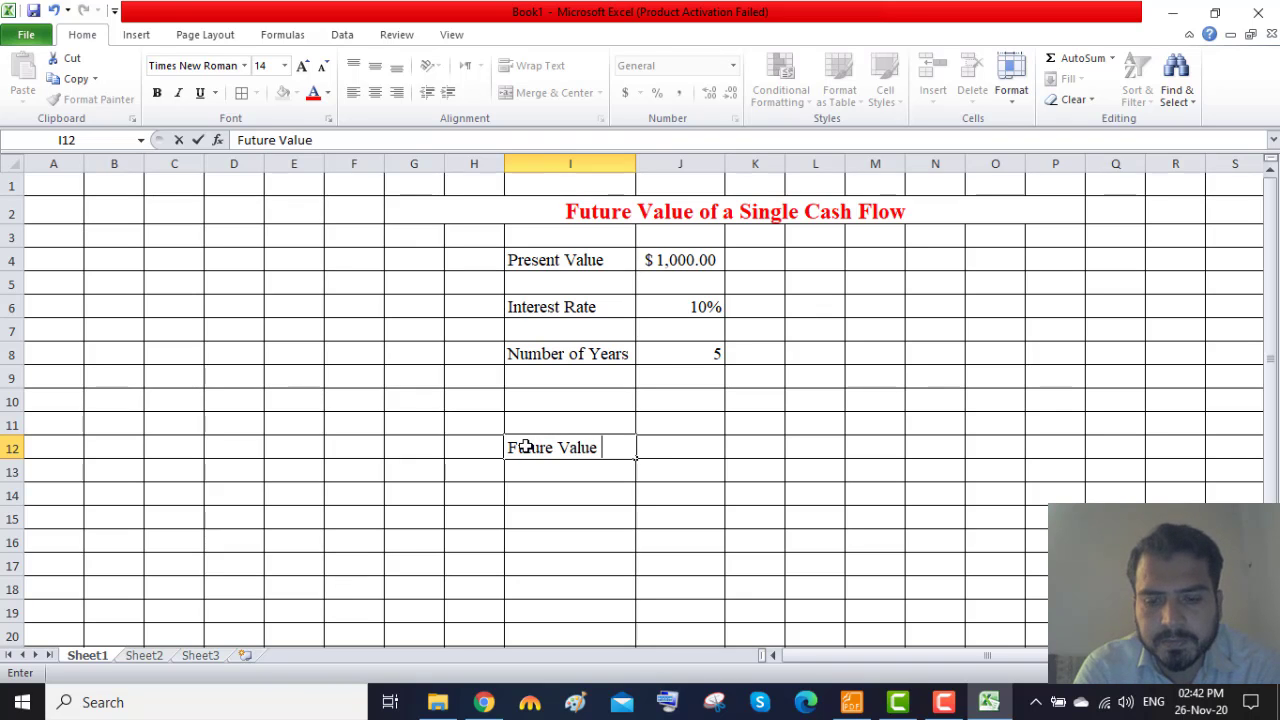
key("Tab")
Calculate the future value in J12 with the formula =J4*(1+J6)^J8.
type("=")
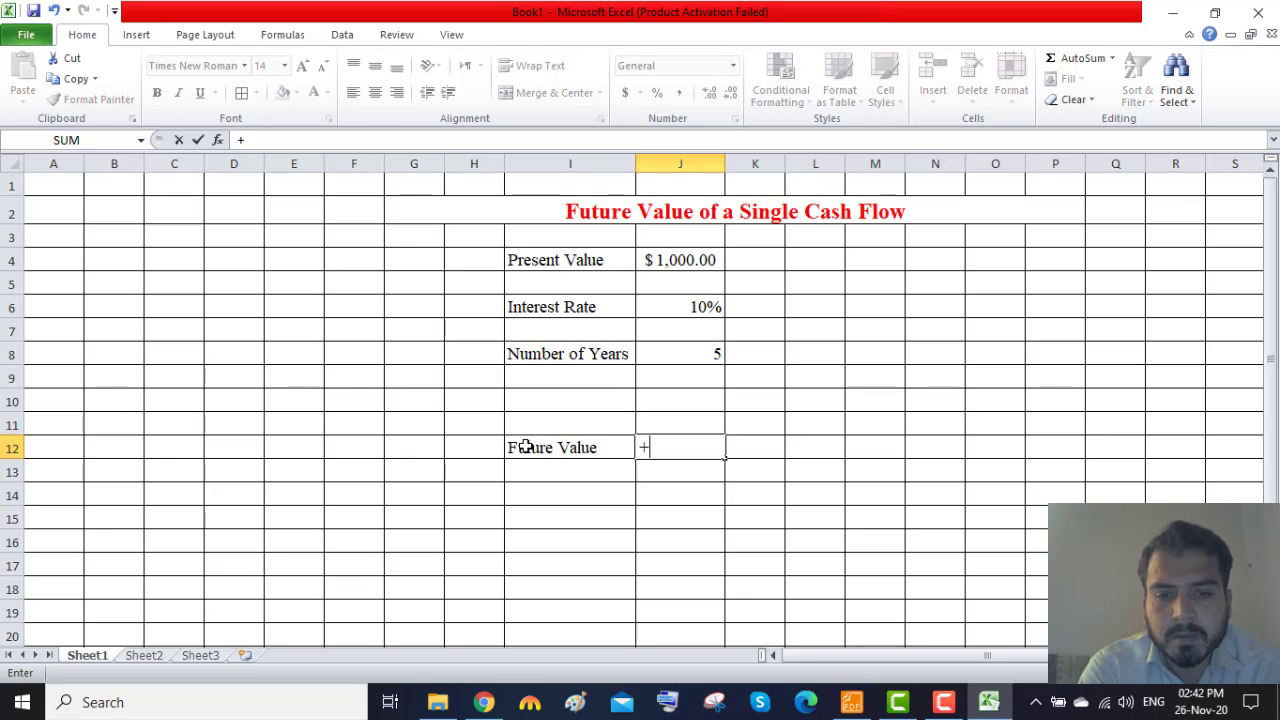
key("BackSpace")
type("=")
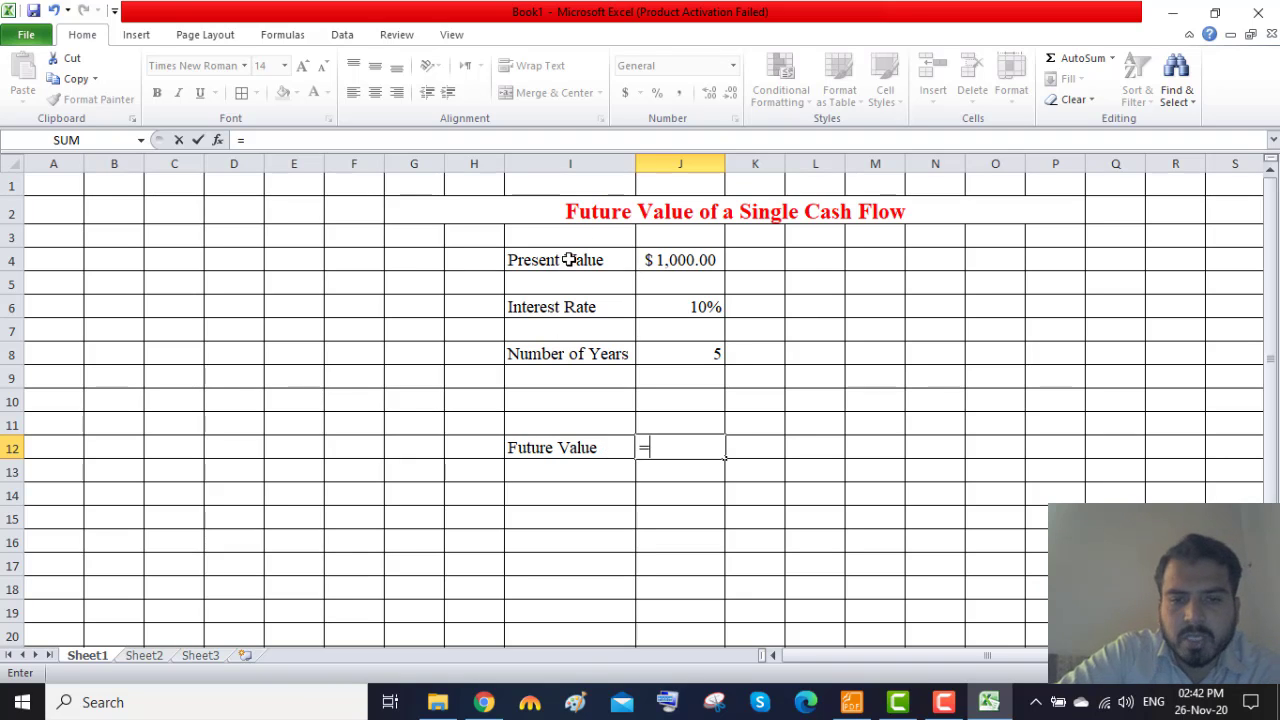
left_click(691, 259)
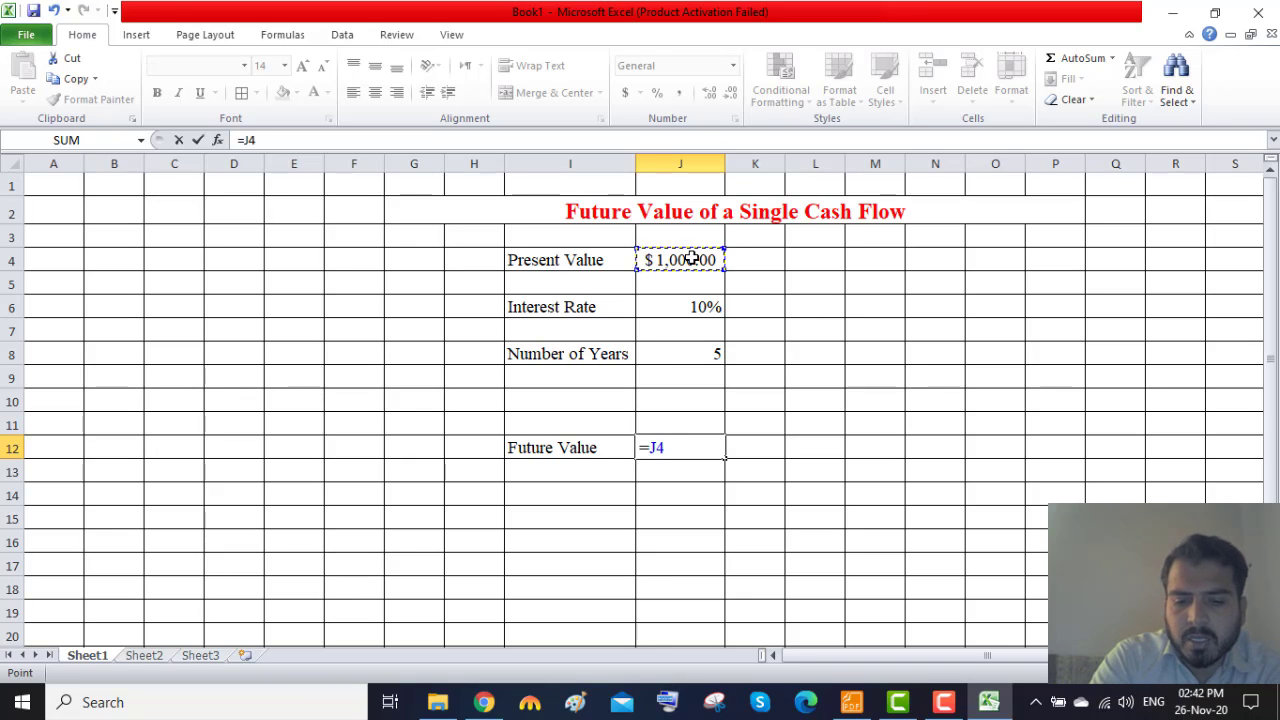
type("*")
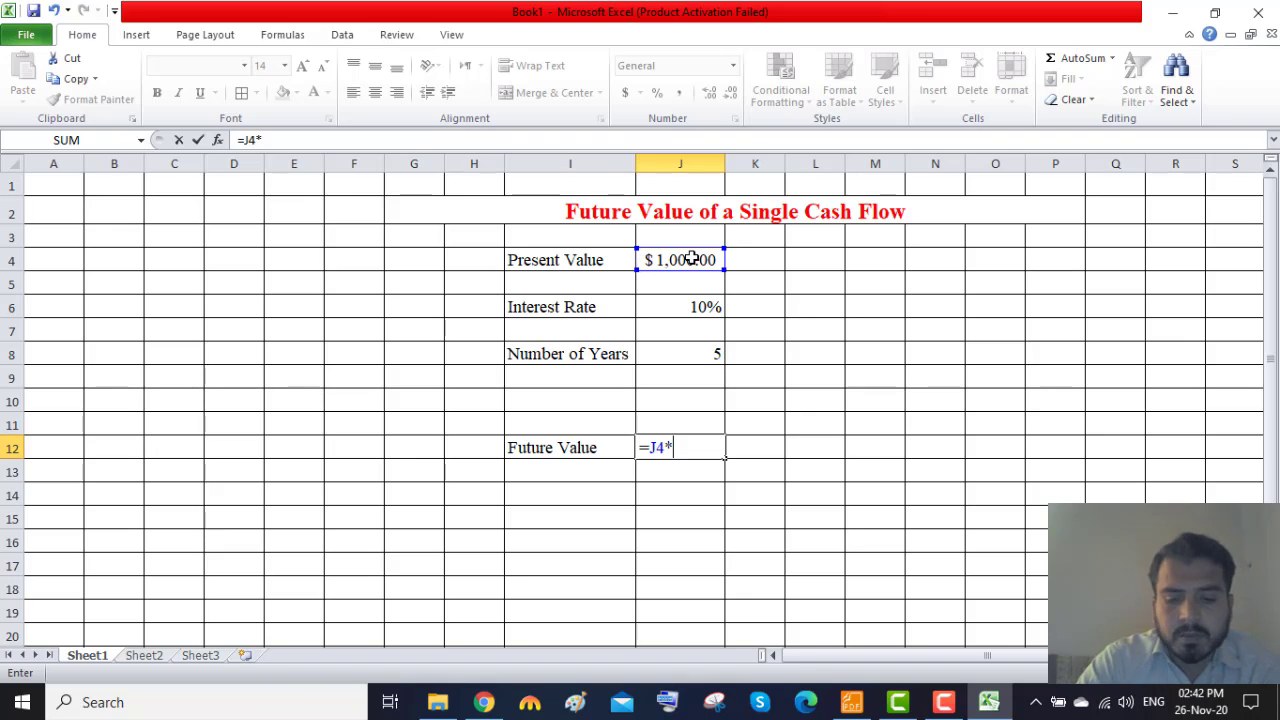
type("(")
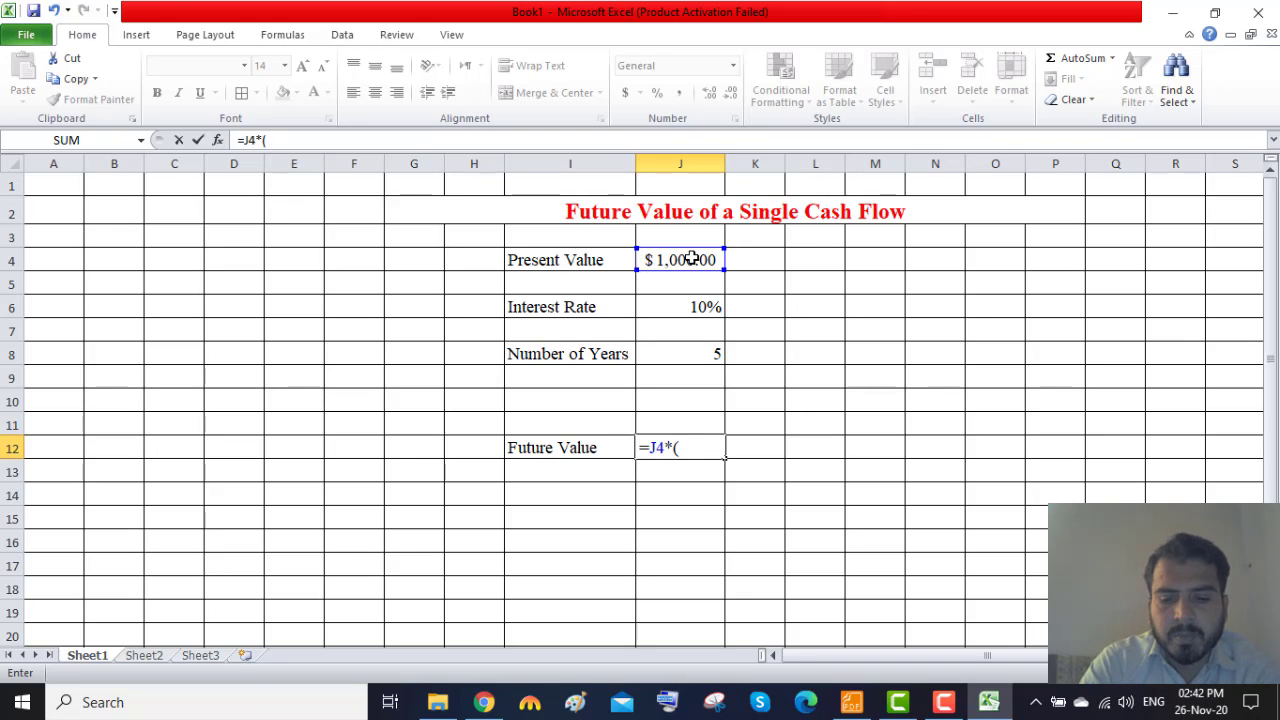
type("1+")
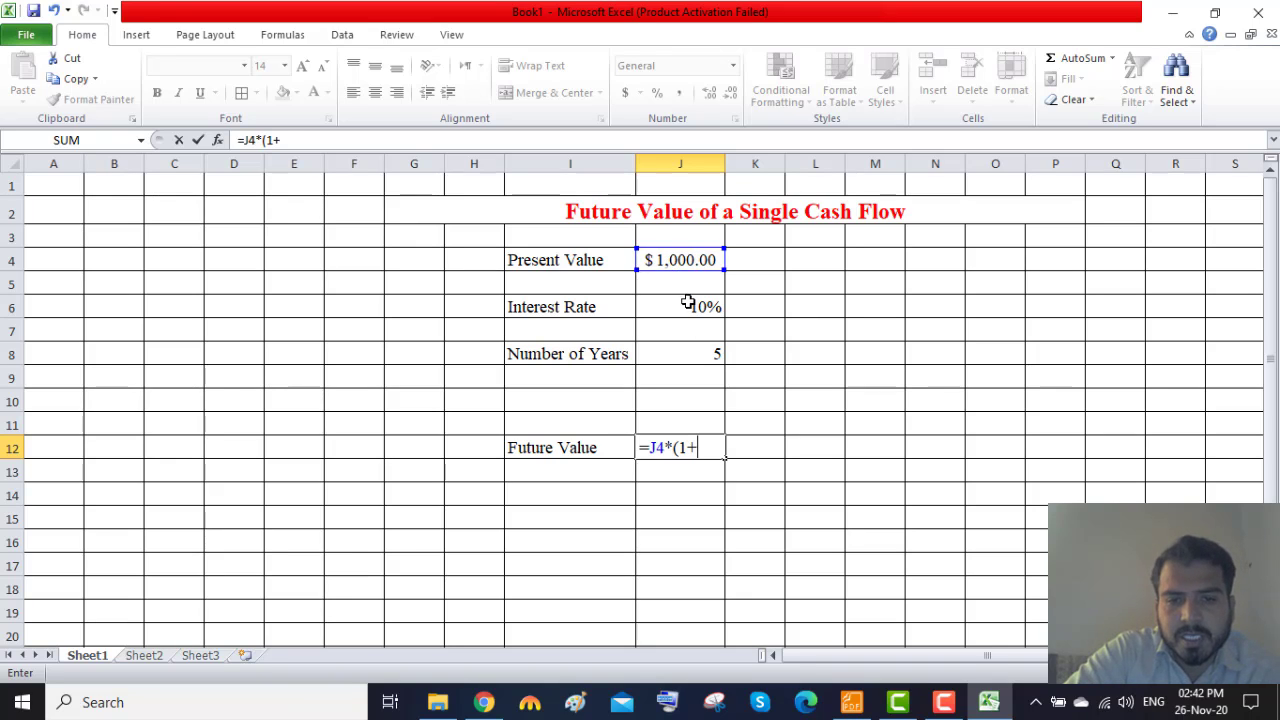
left_click(688, 305)
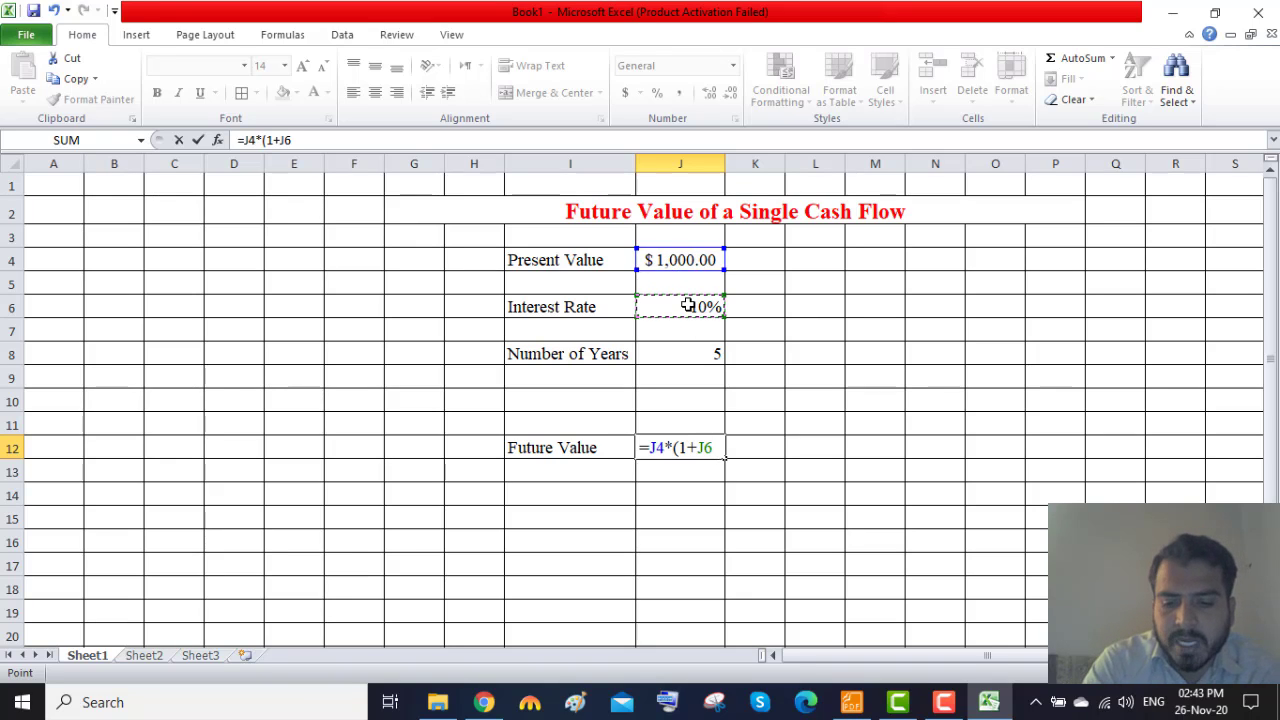
type(")^")
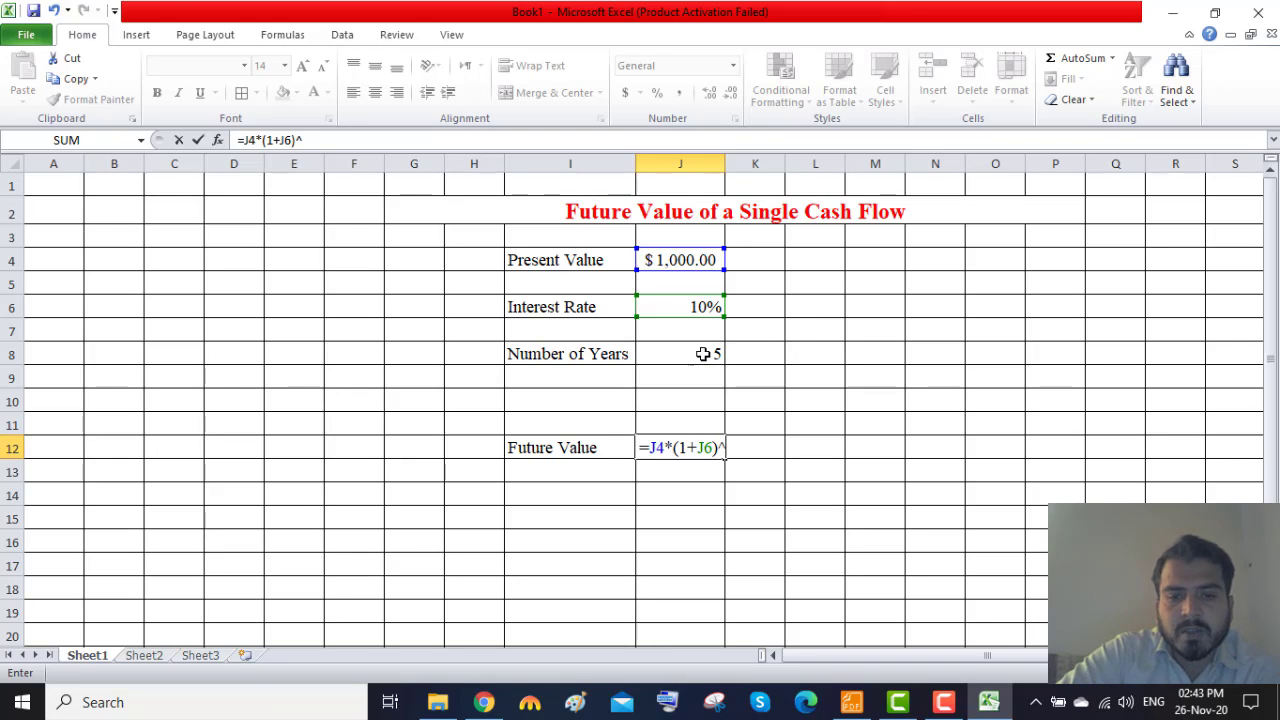
left_click(703, 354)
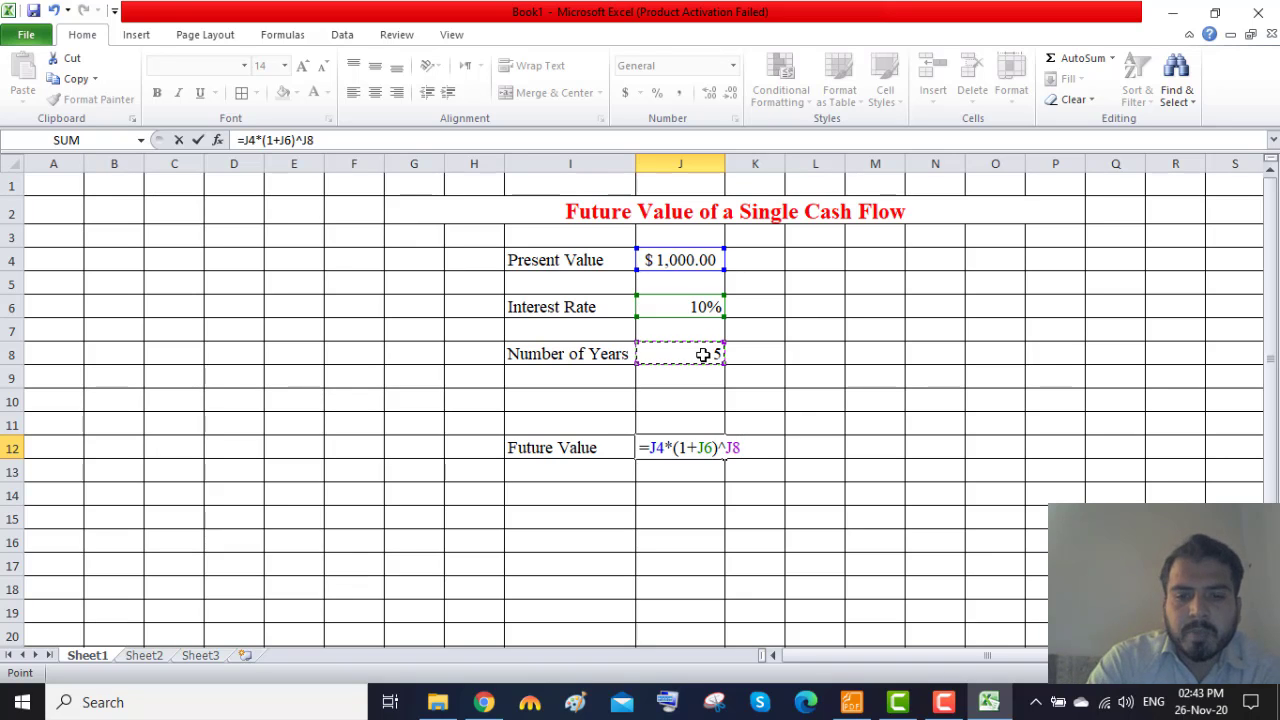
key("Return")
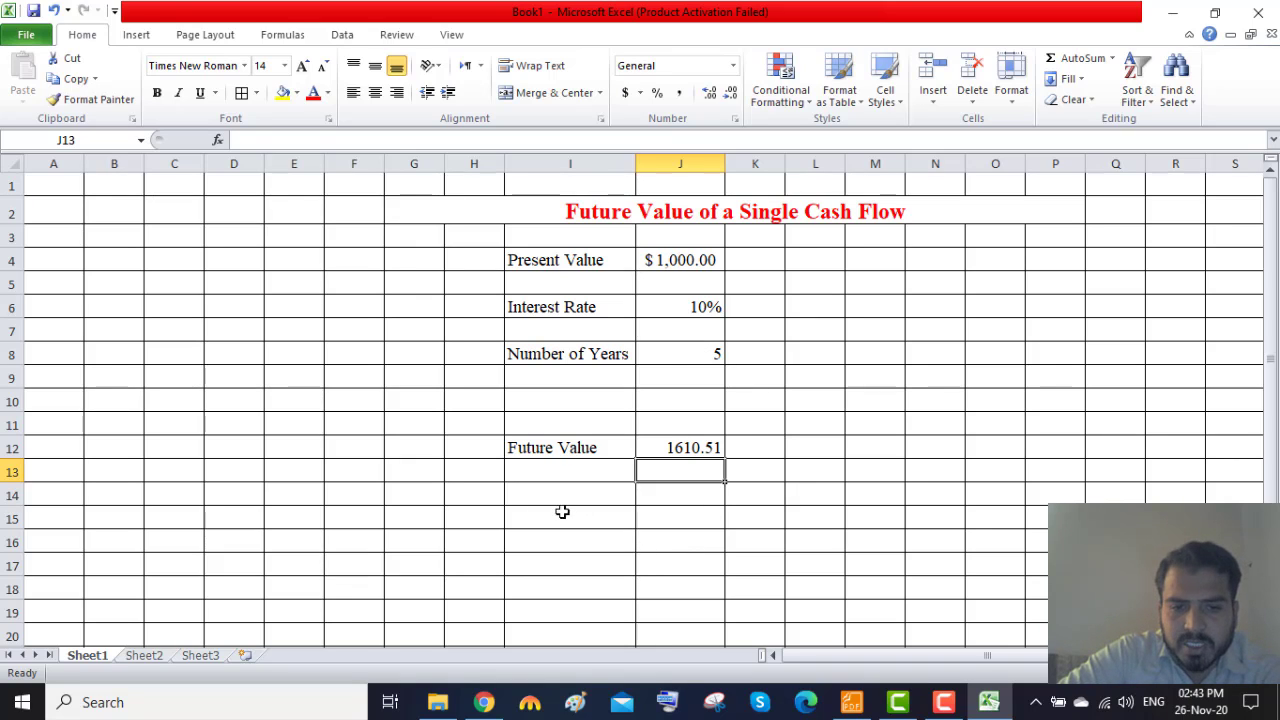
left_click(531, 500)
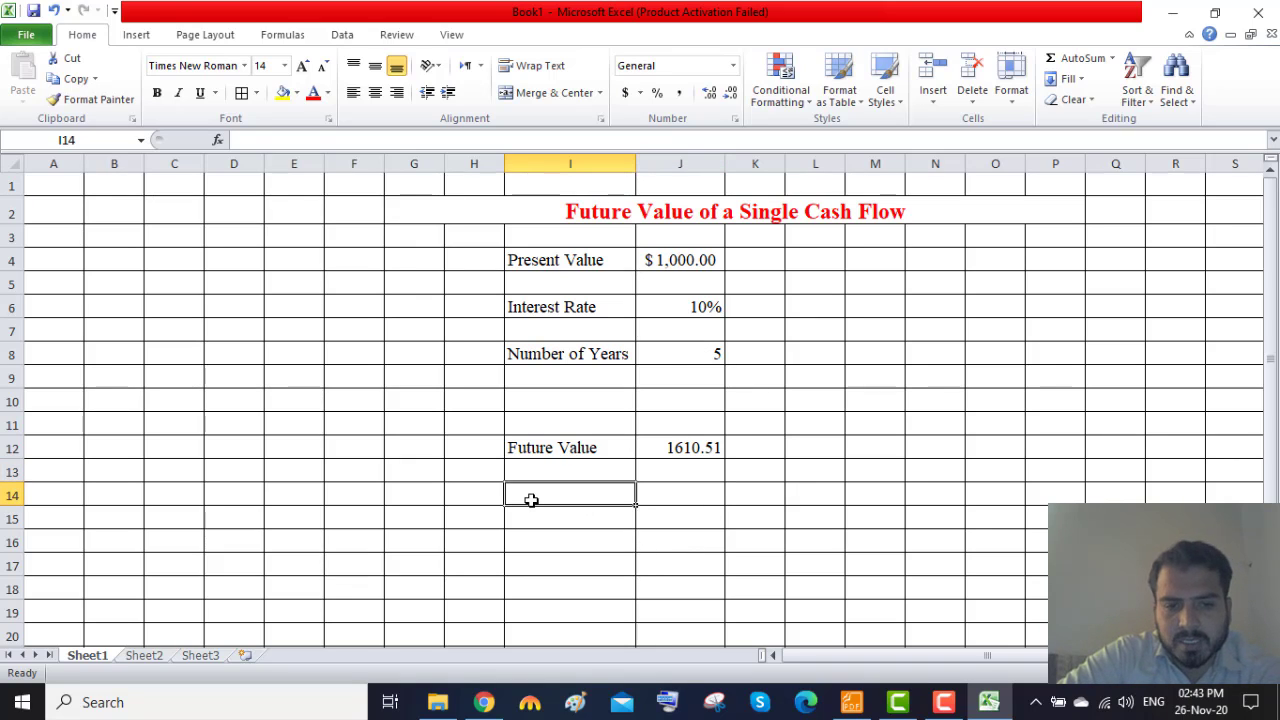
Number the first Future Value row by entering (1) in H12.
left_click(482, 447)
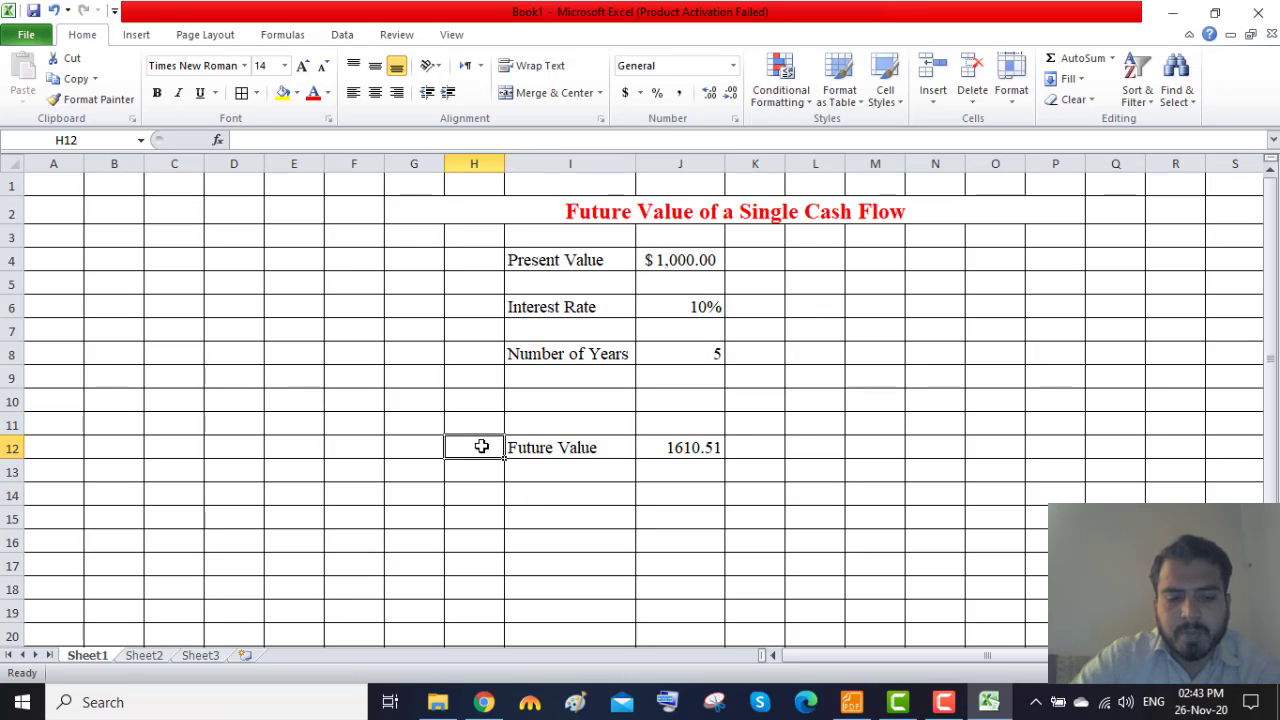
type("(1)")
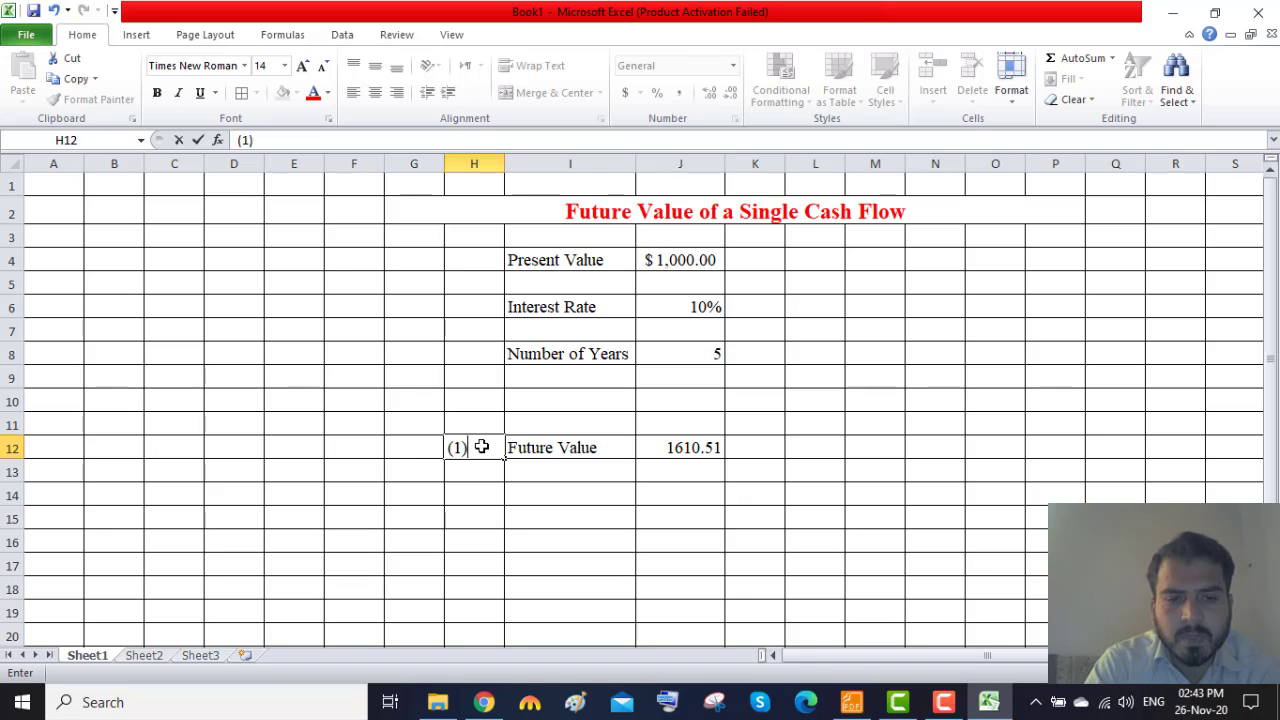
key("Return")
key("Return")
key("Up")
key("Up")
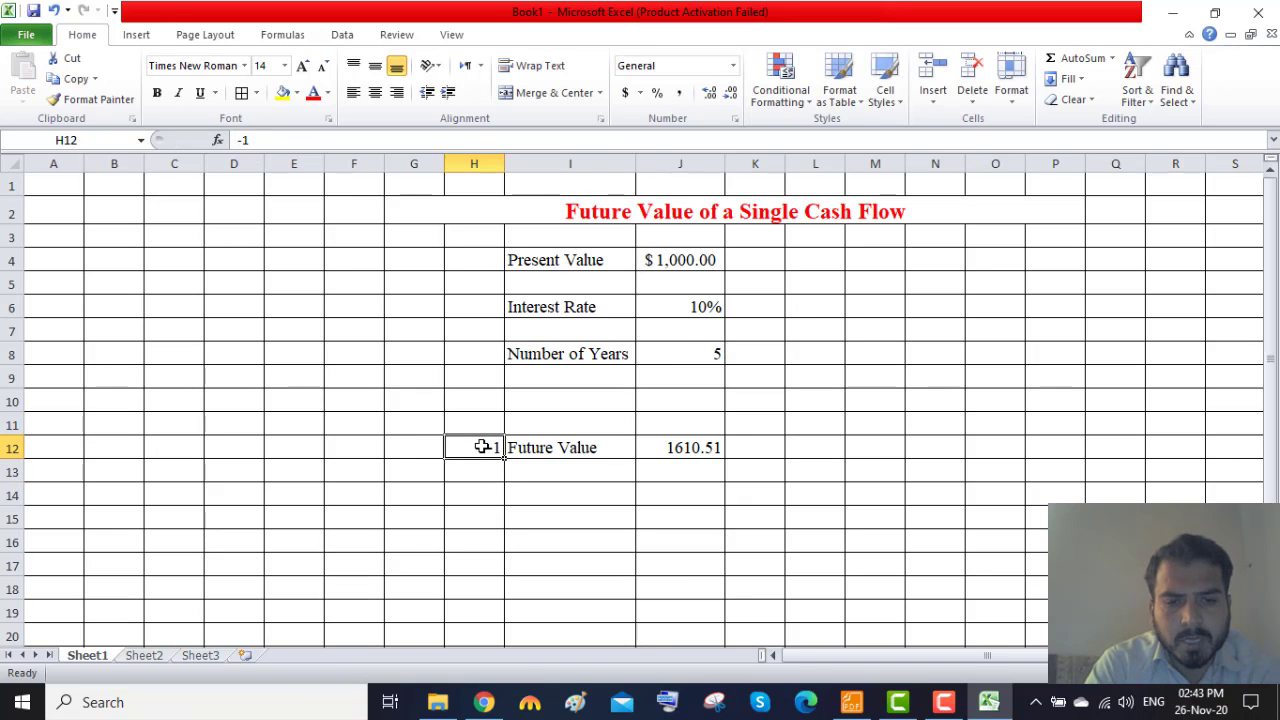
Start a second result row with the number 2 in H14 and the label "Future Value" in I14.
key("Down")
key("Down")
type("=")
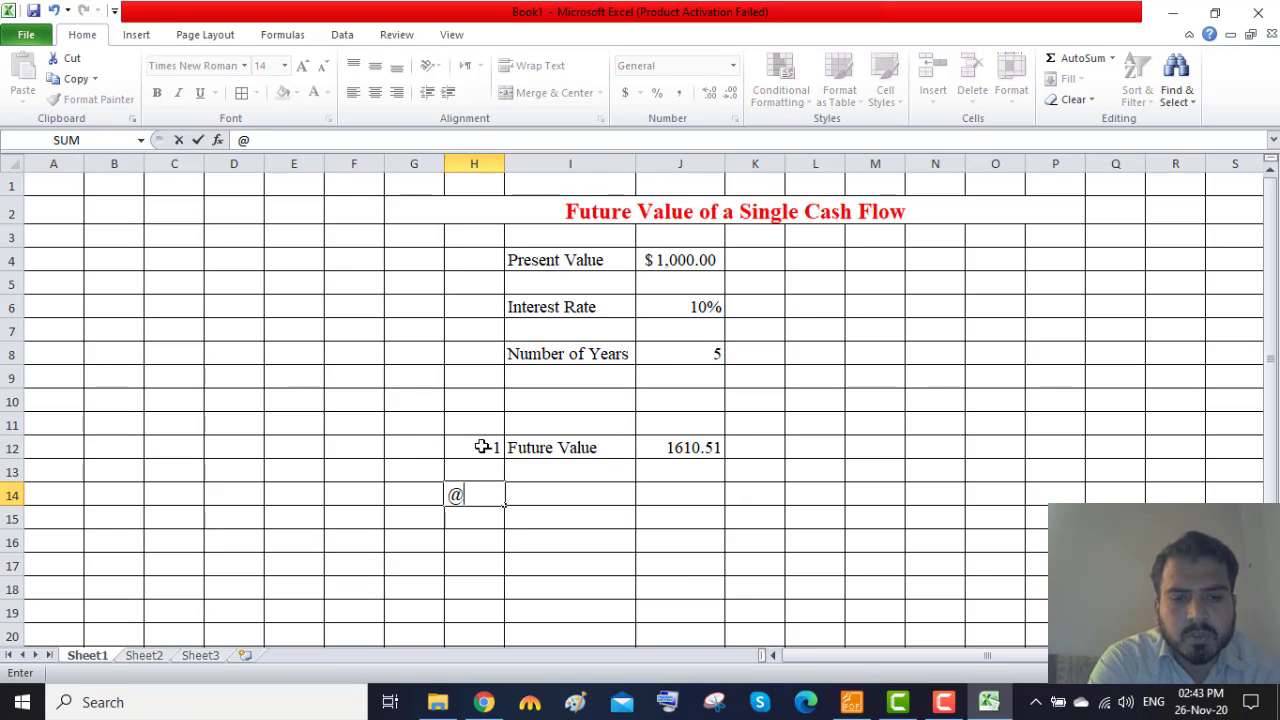
key("BackSpace")
type("2")
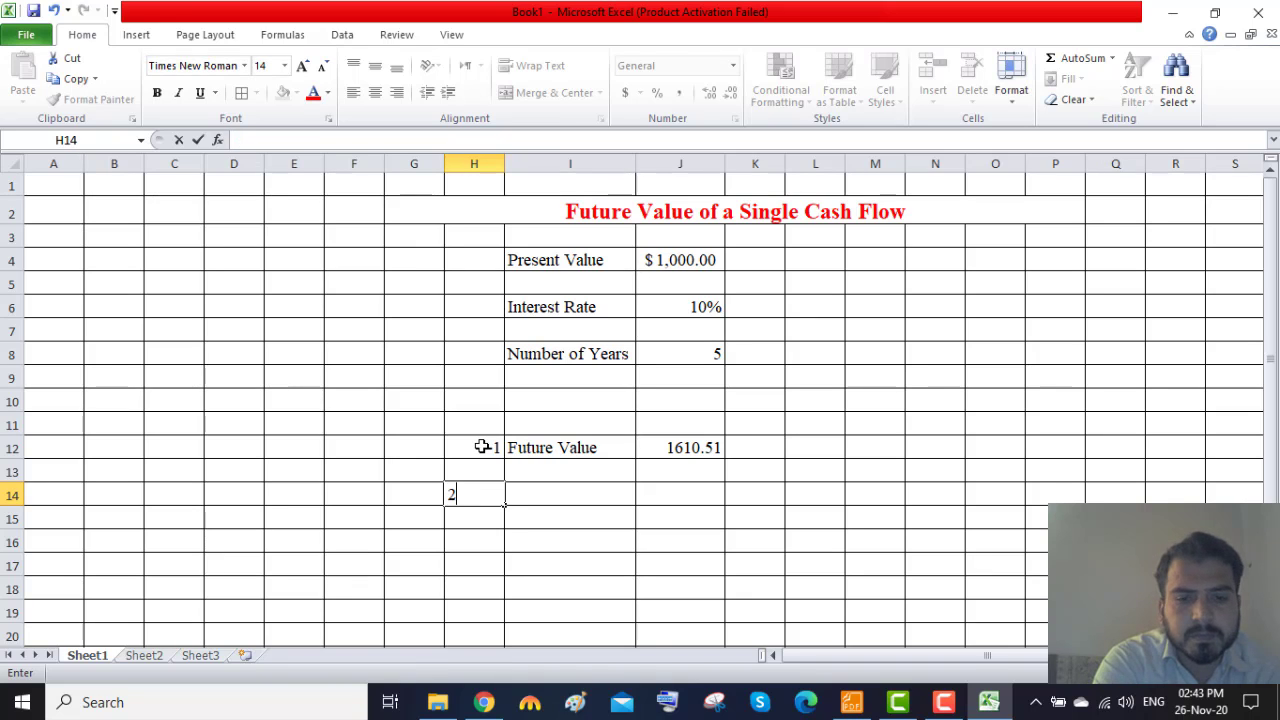
key("Return")
key("Right")
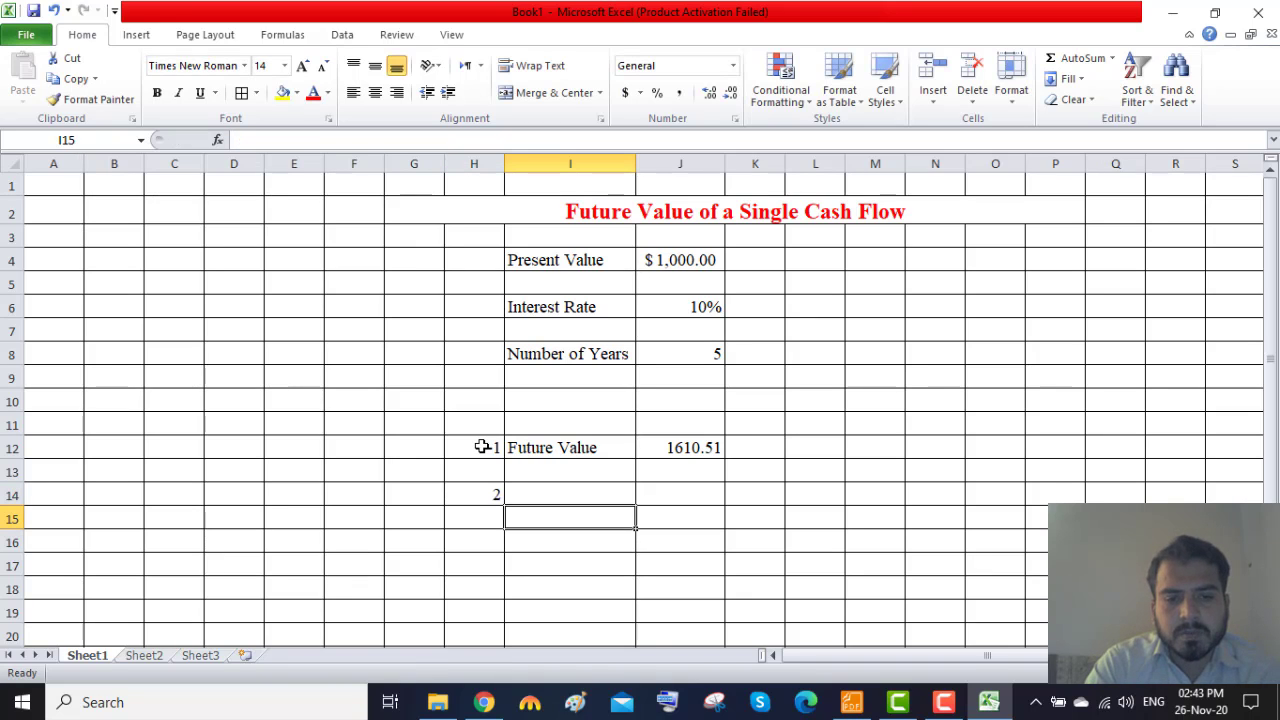
key("Up")
type("Futu")
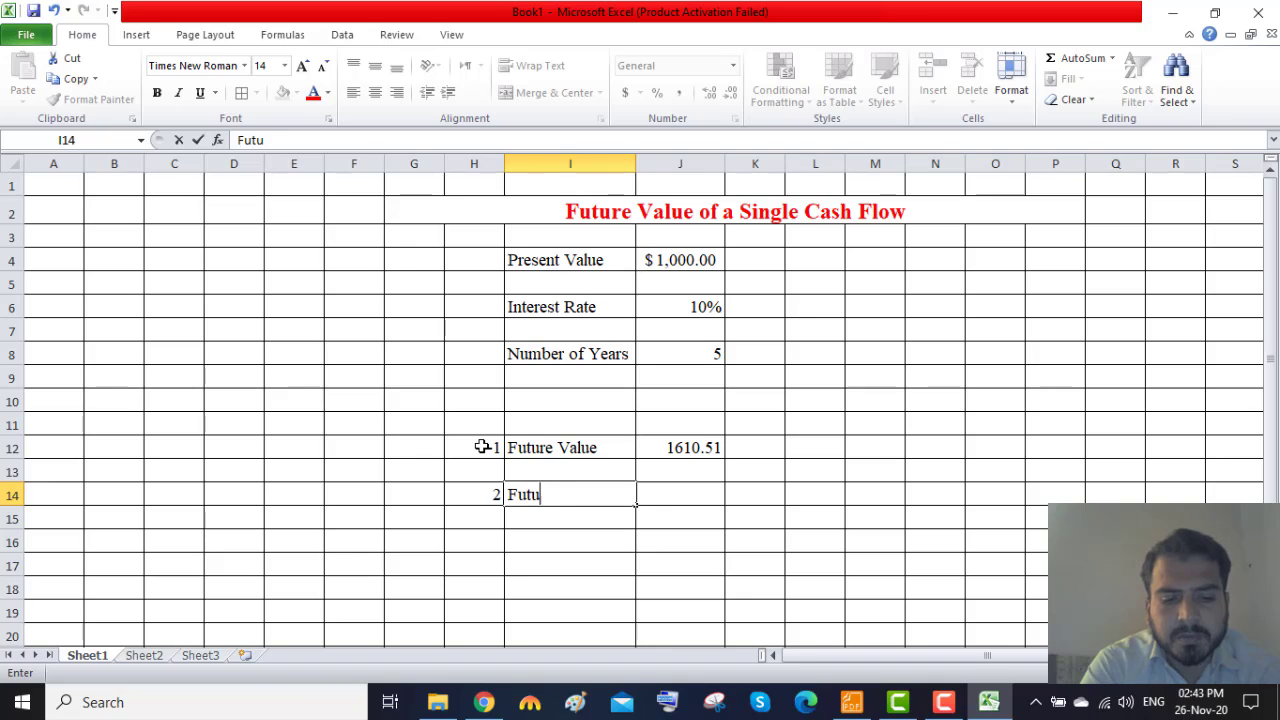
type("re Value")
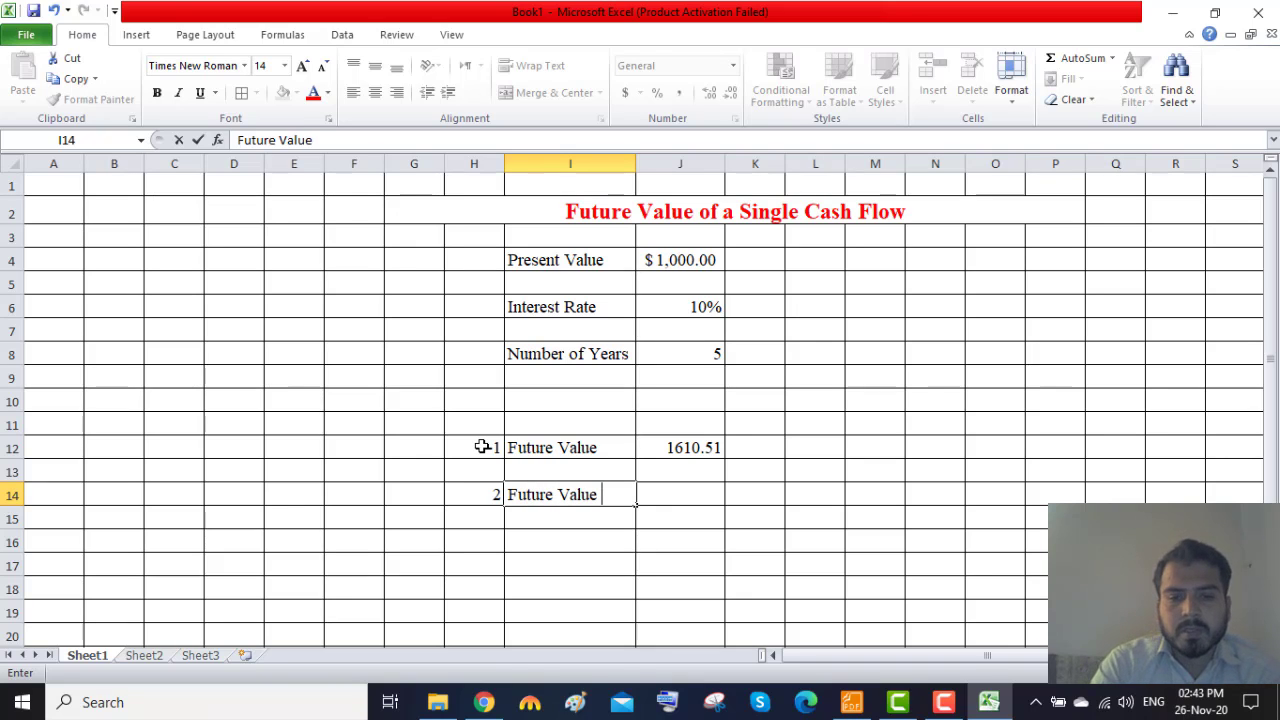
key("Tab")
Calculate the future value in J14 with the FV function, using the formula =fv(J6,J8,0,J4,0).
type("=")
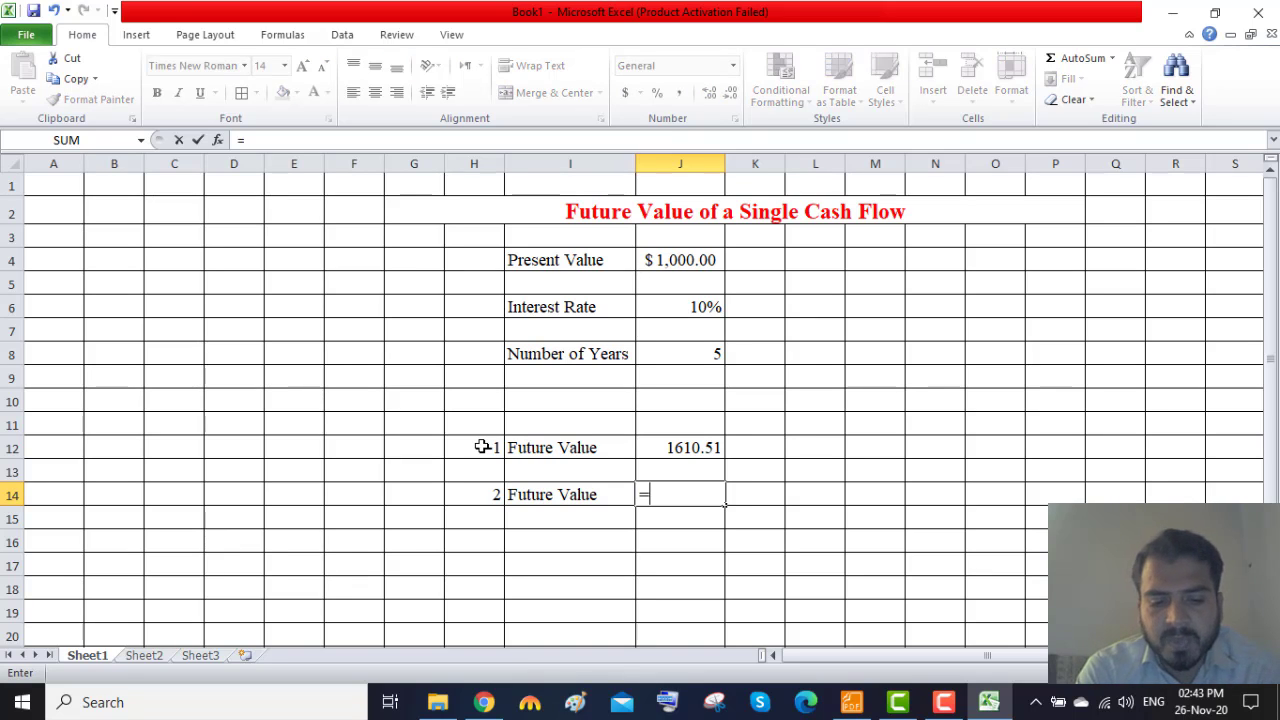
type("fv")
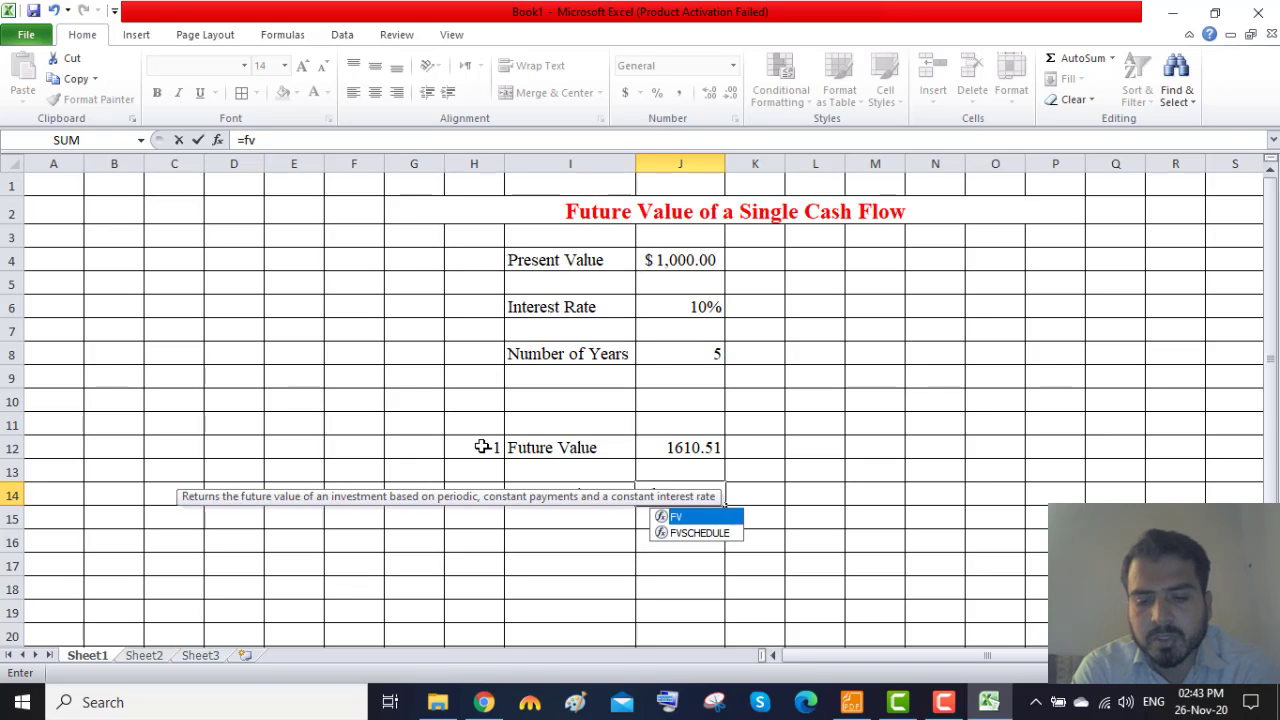
type("(")
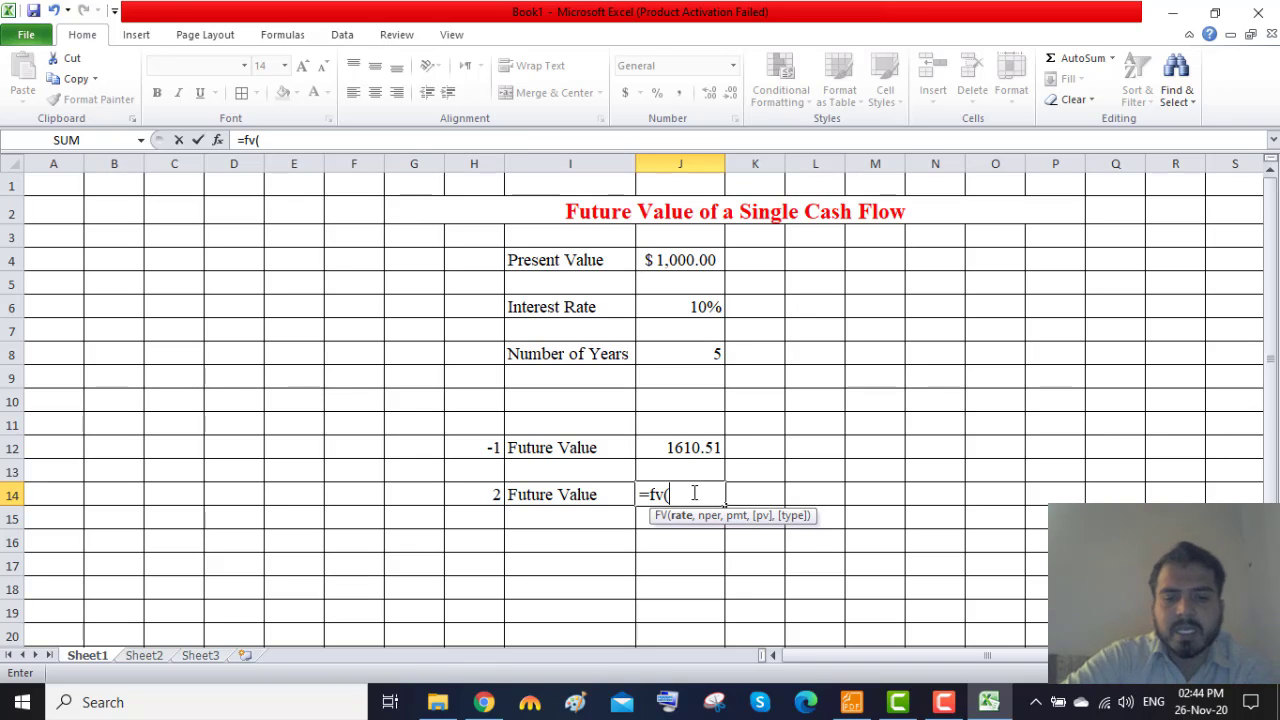
left_click(695, 307)
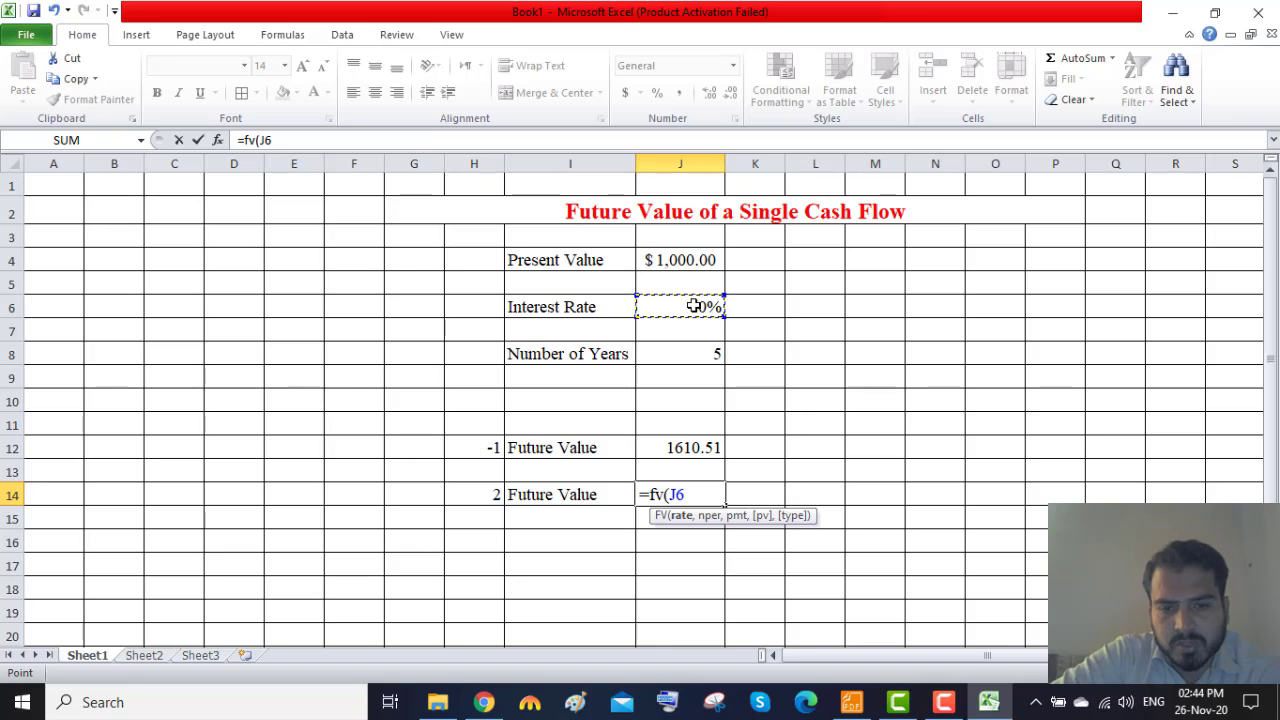
type(",")
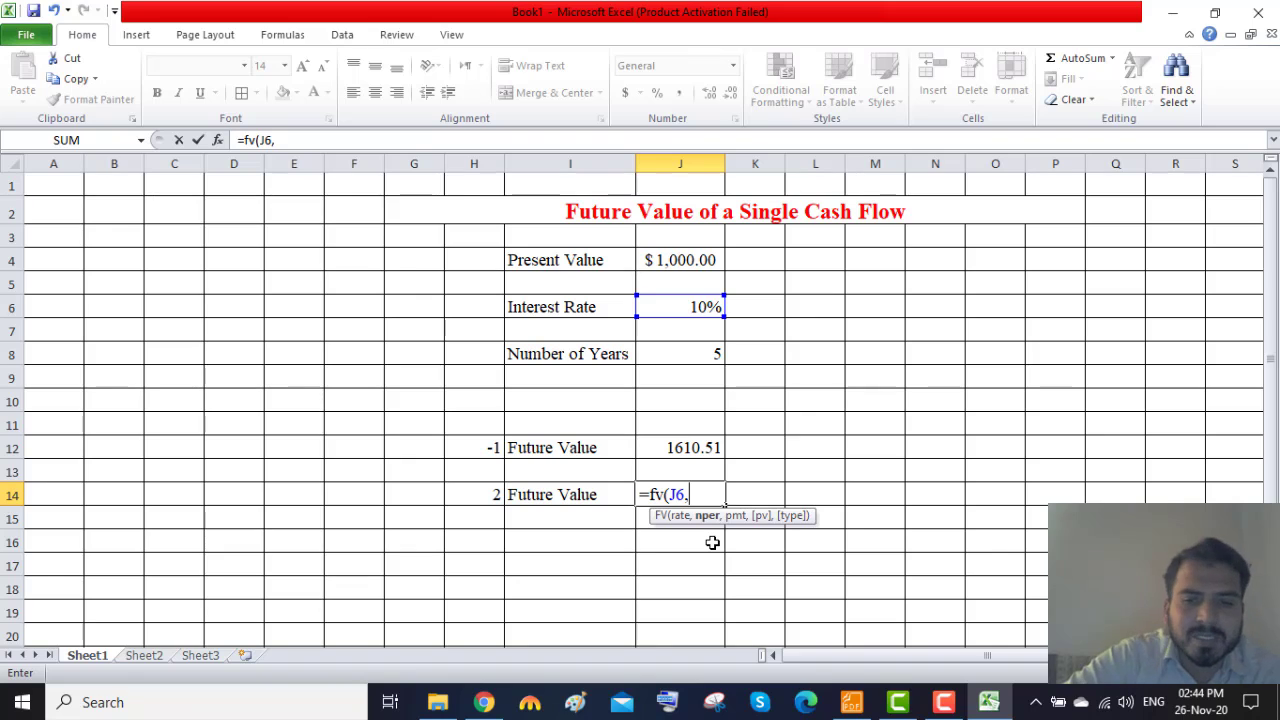
left_click(700, 353)
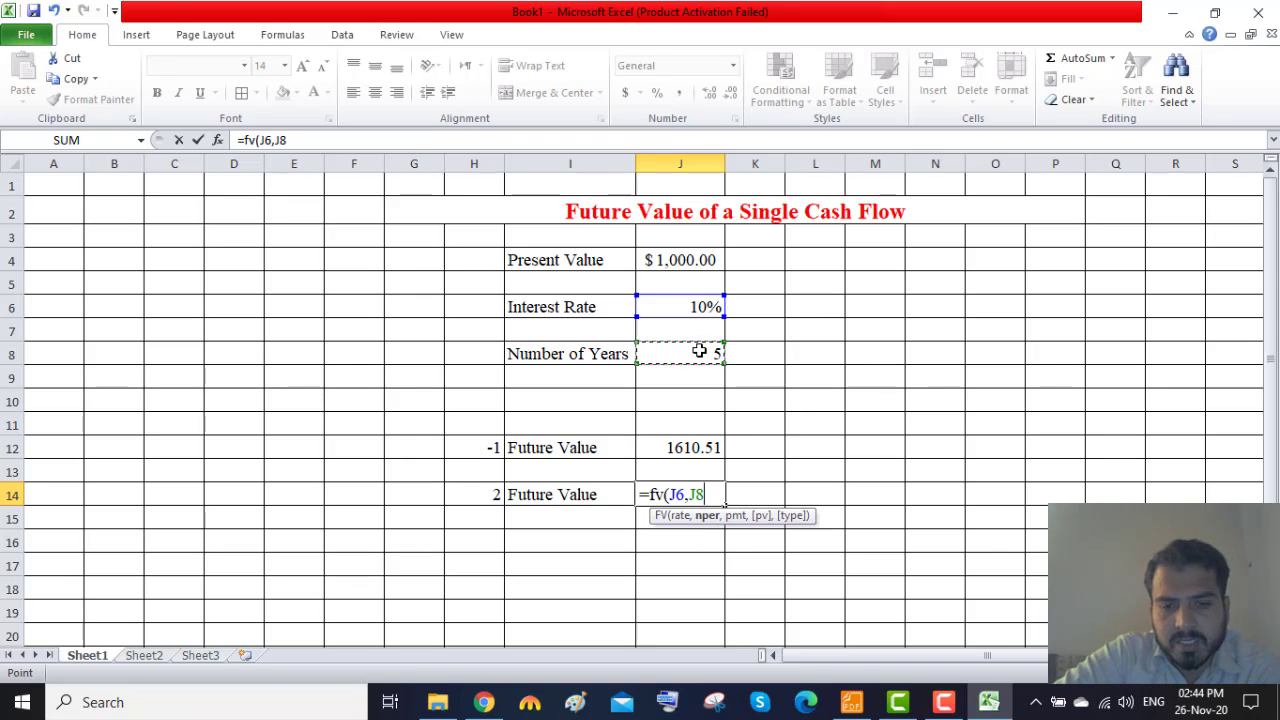
type(",")
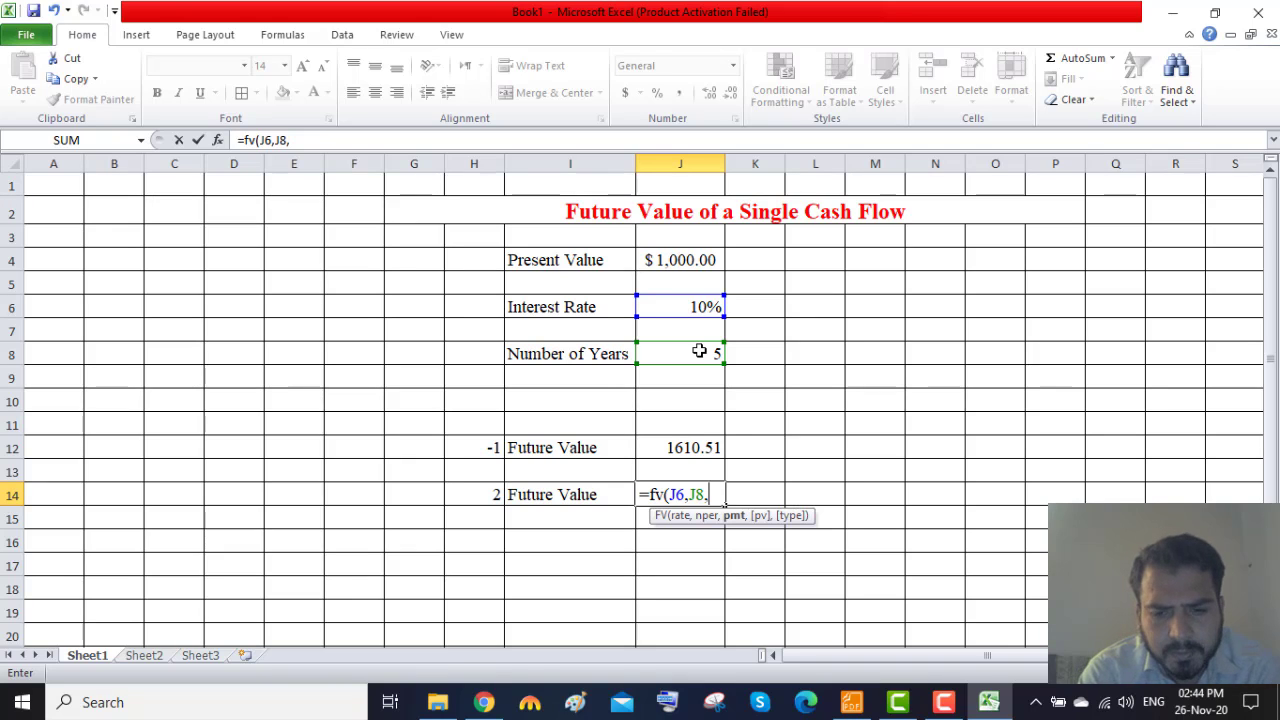
type("0")
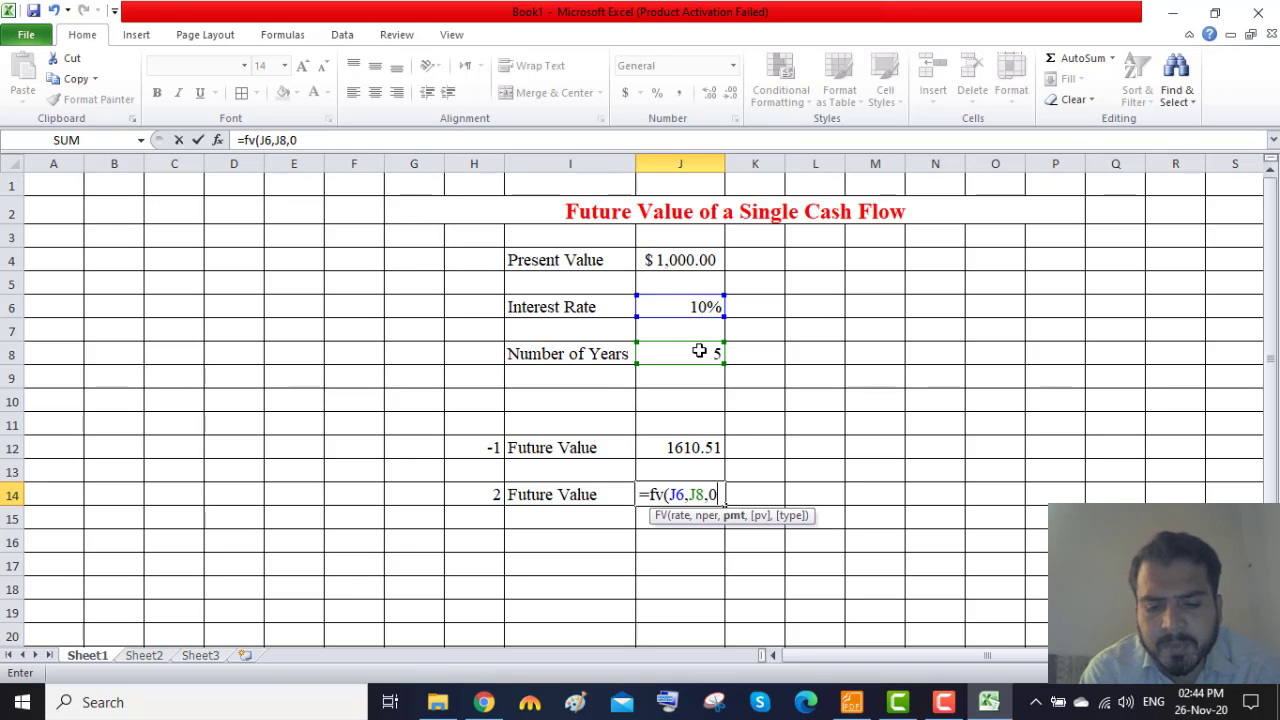
type(",")
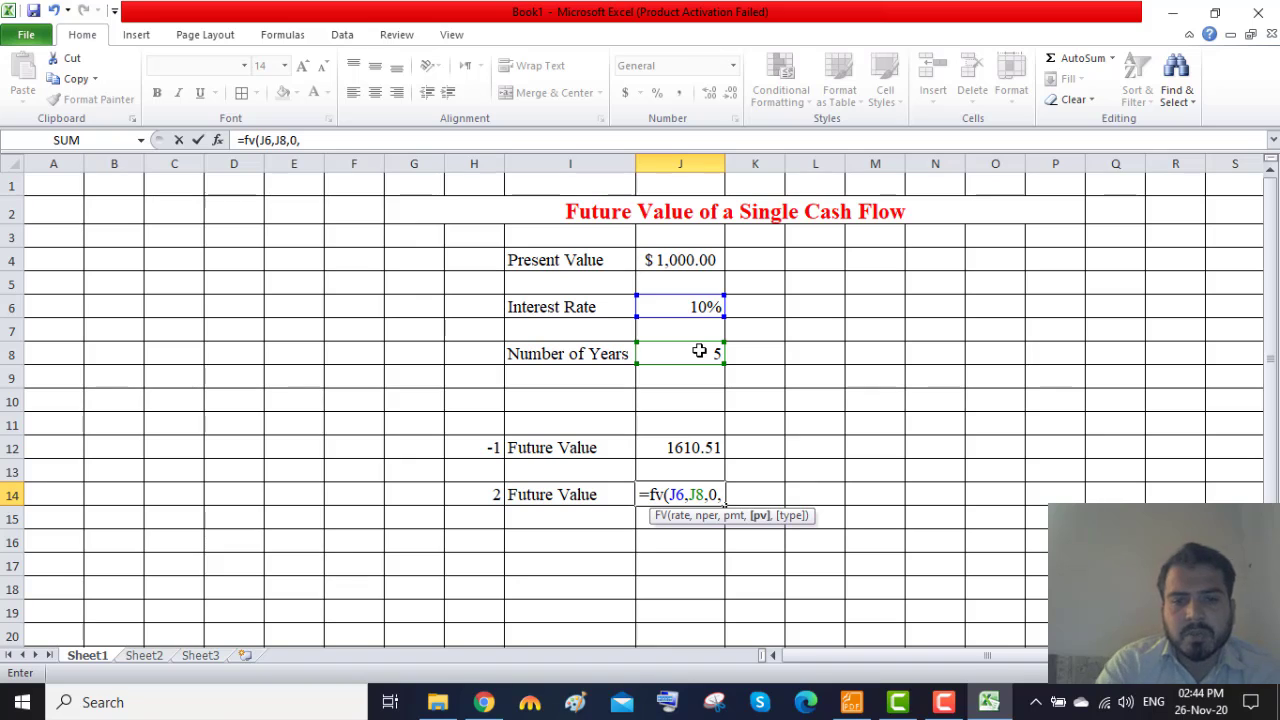
left_click(695, 263)
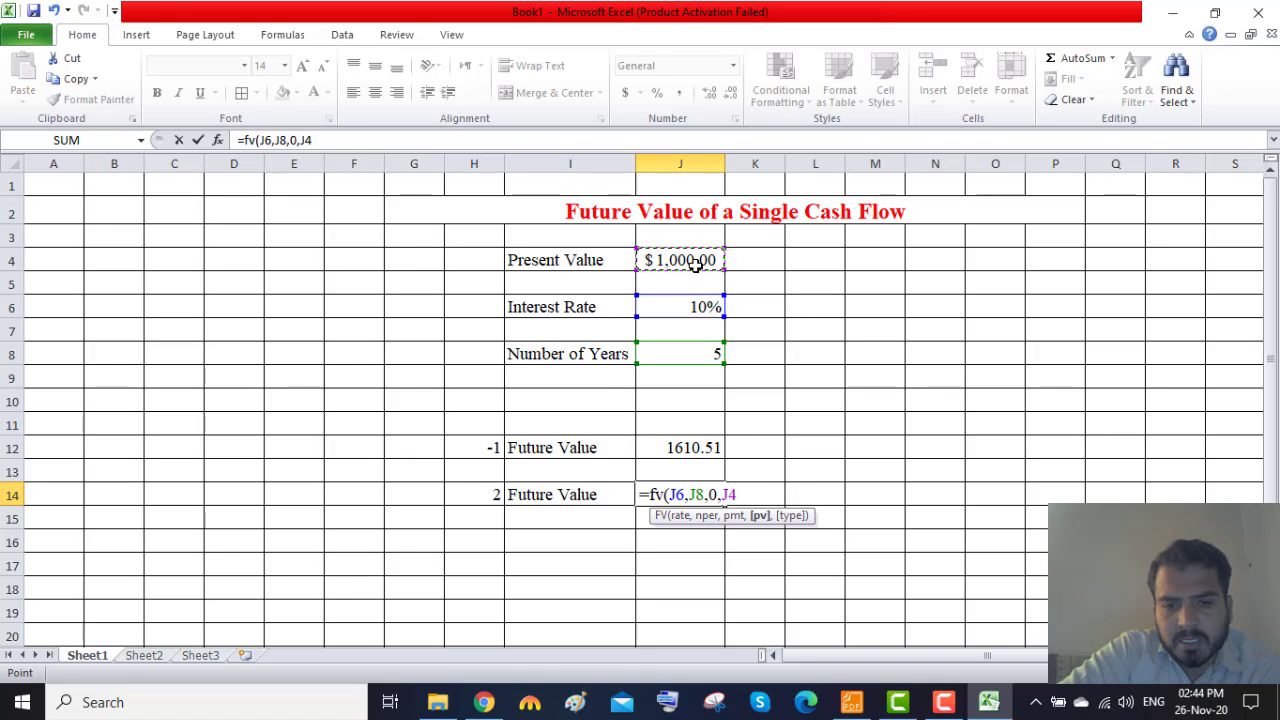
type(",")
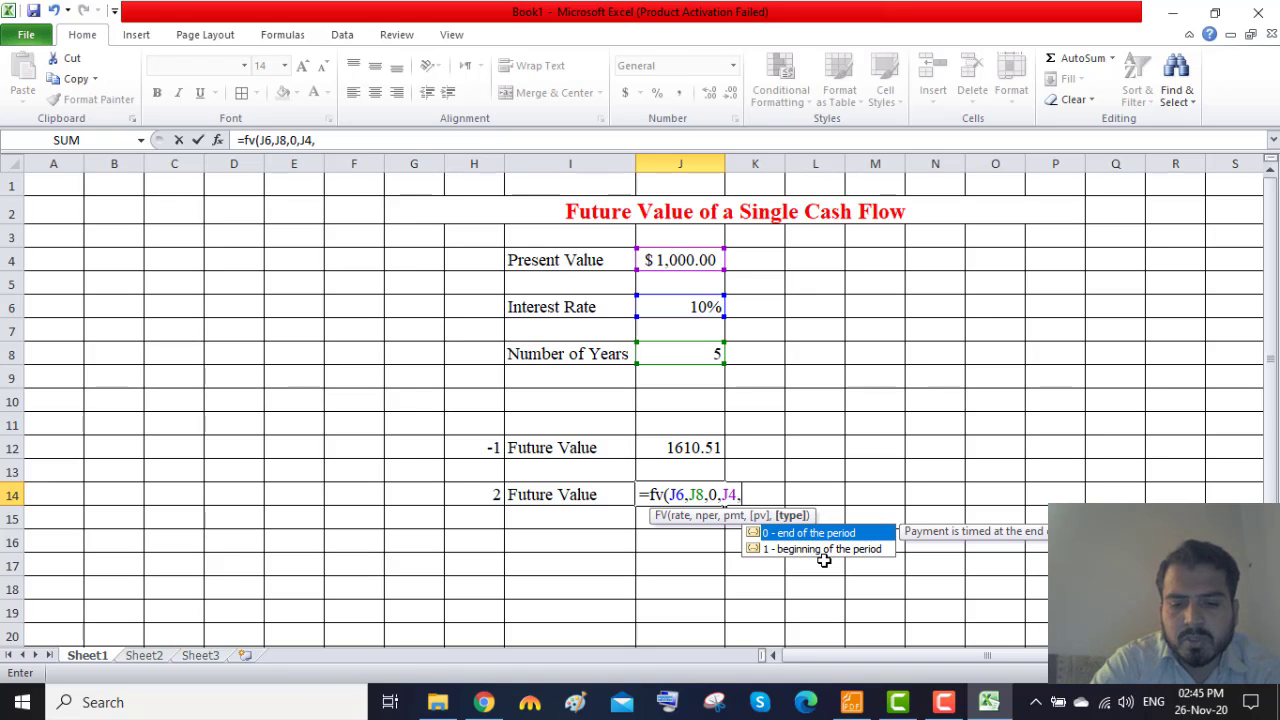
type("0")
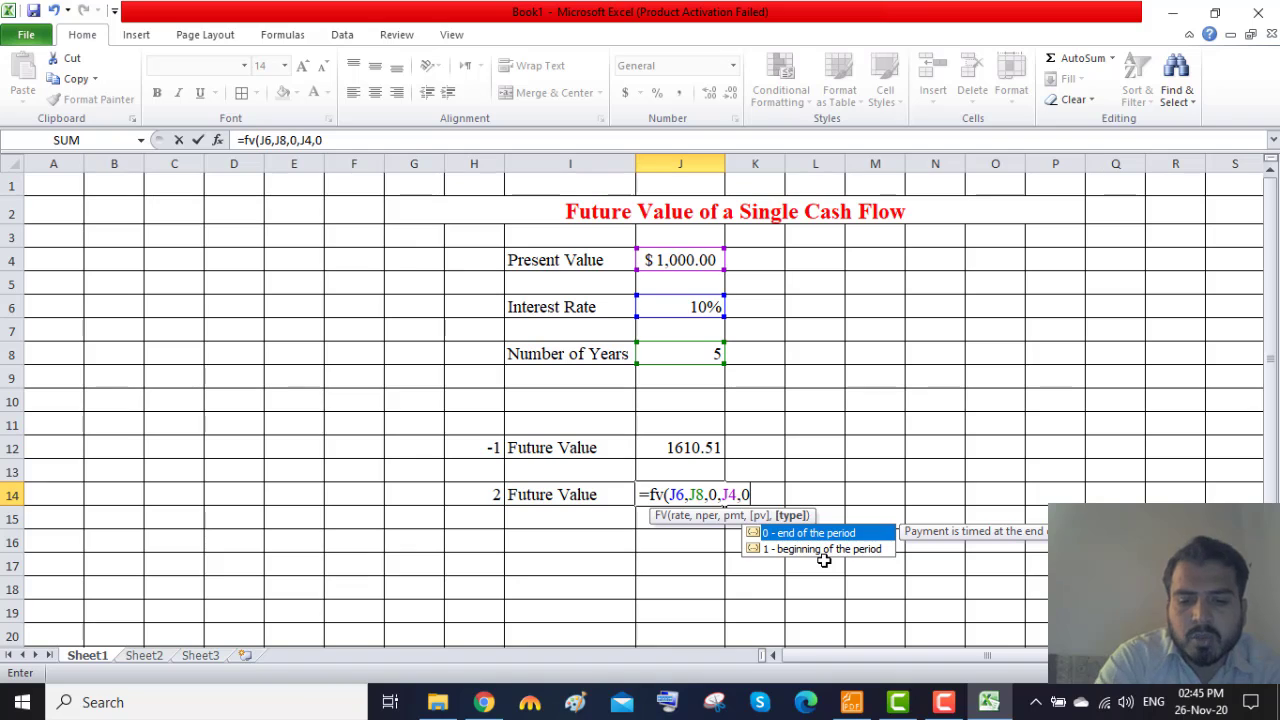
type(")")
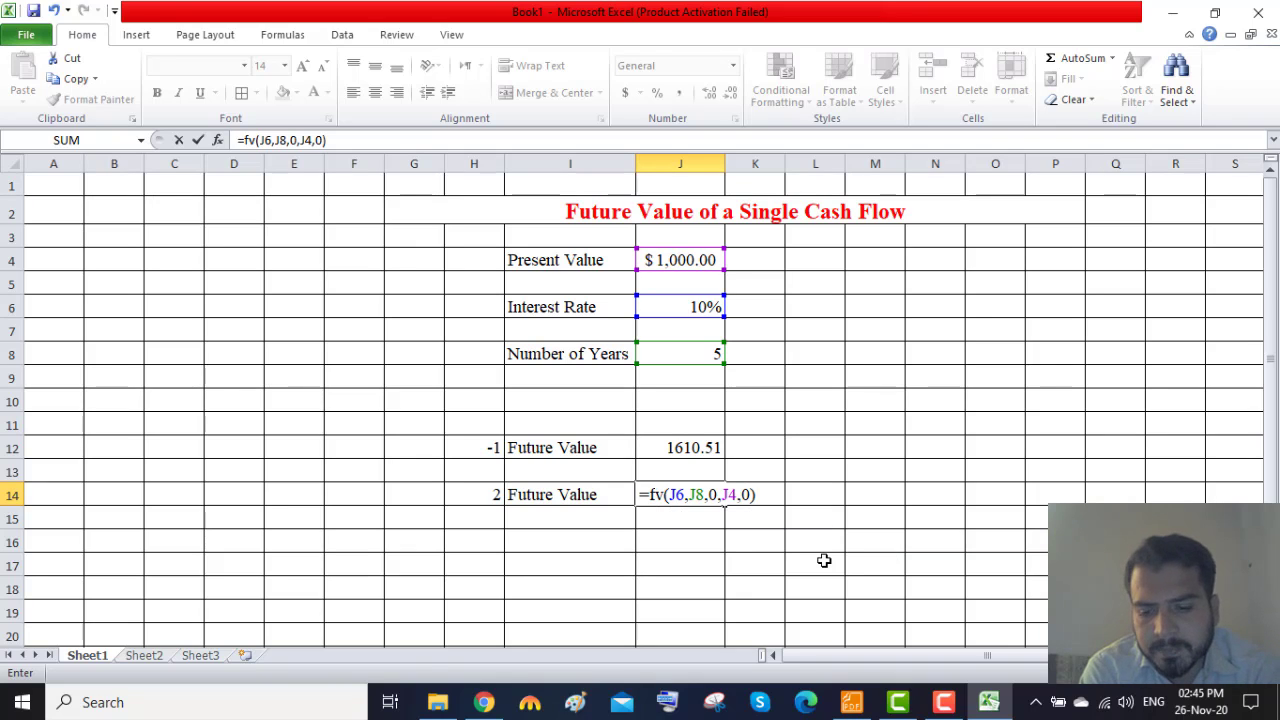
key("Return")
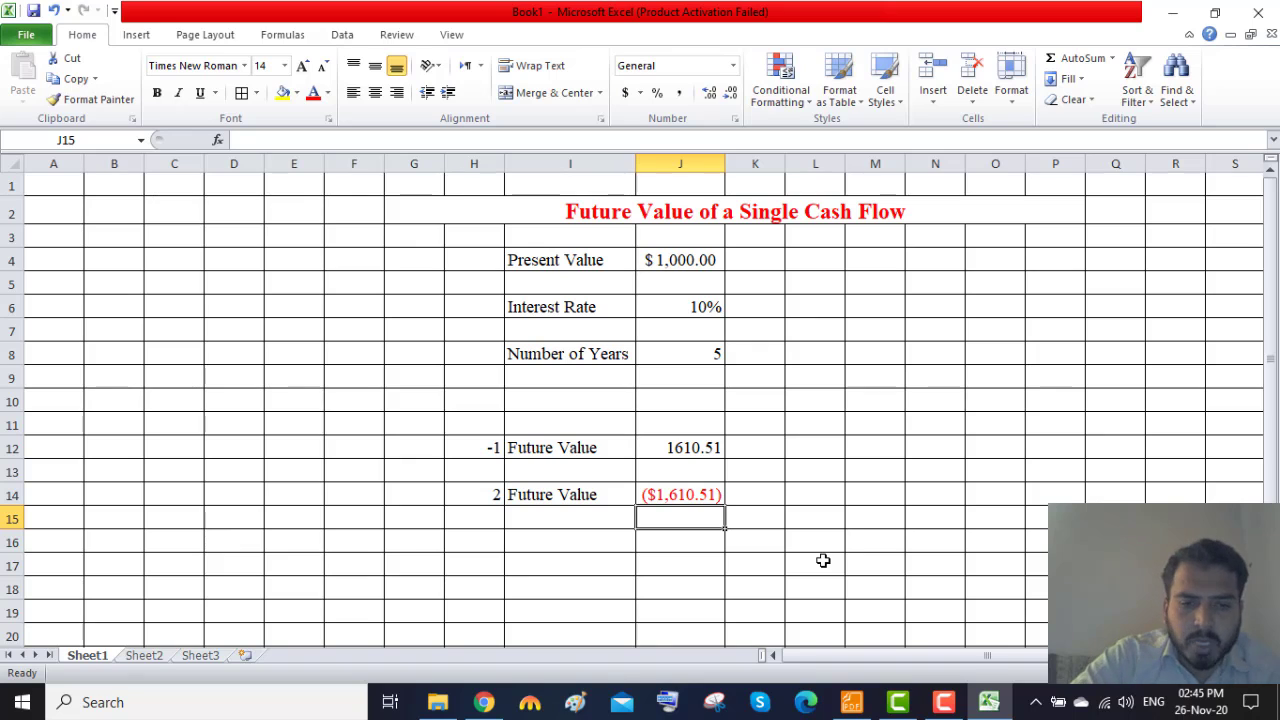
Add a third result row with the number 3 in H16 and the label "Future Value" in I16.
left_click(494, 539)
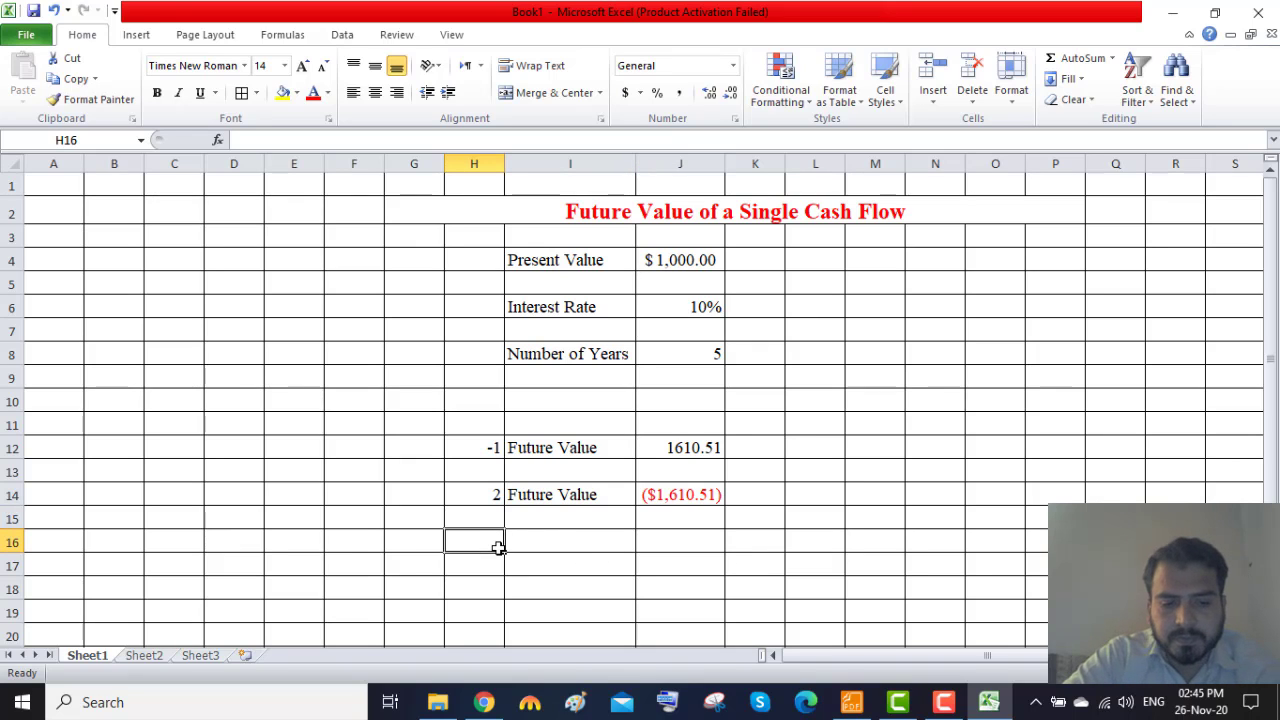
type("3")
key("Tab")
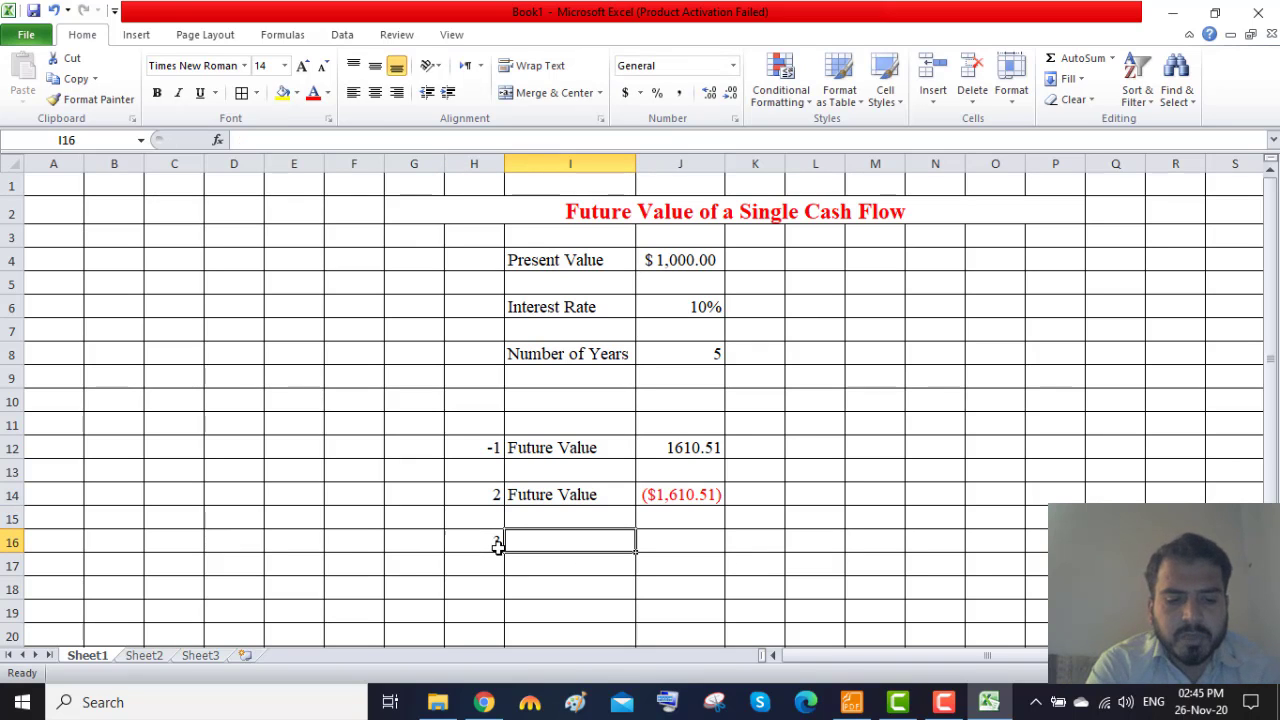
type("Futu")
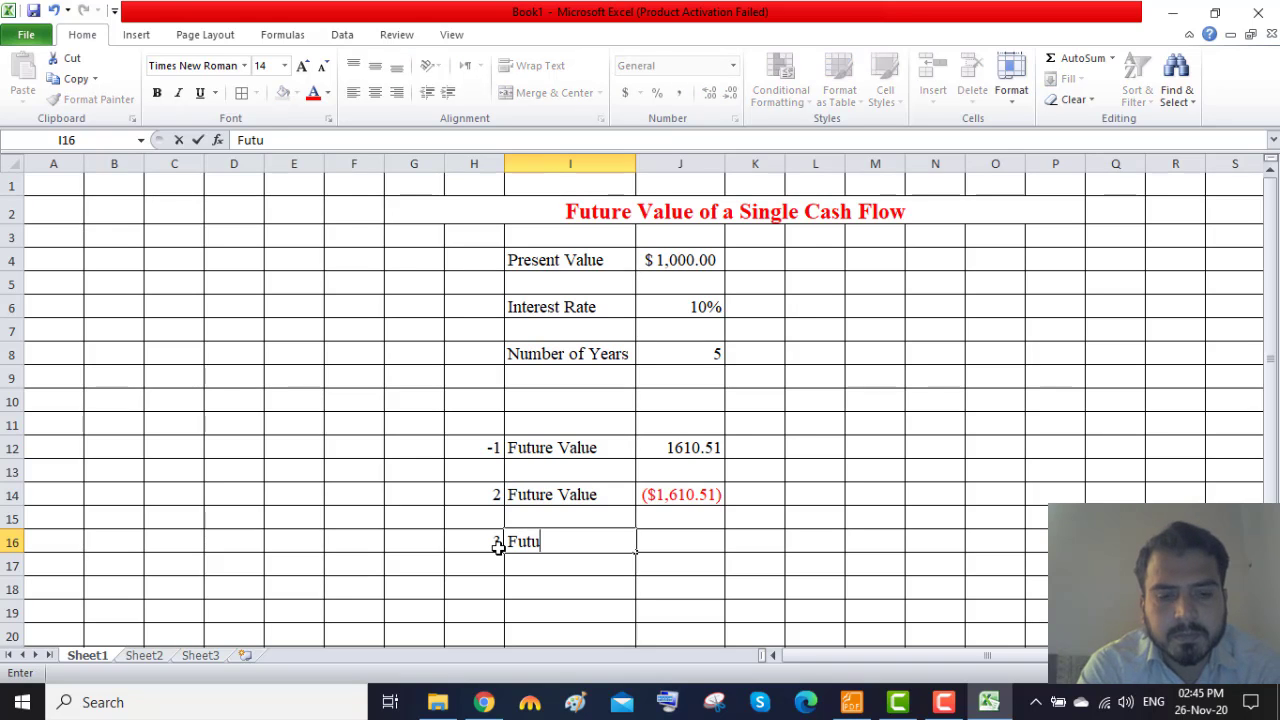
type("rte")
key("BackSpace")
key("BackSpace")
key("BackSpace")
key("BackSpace")
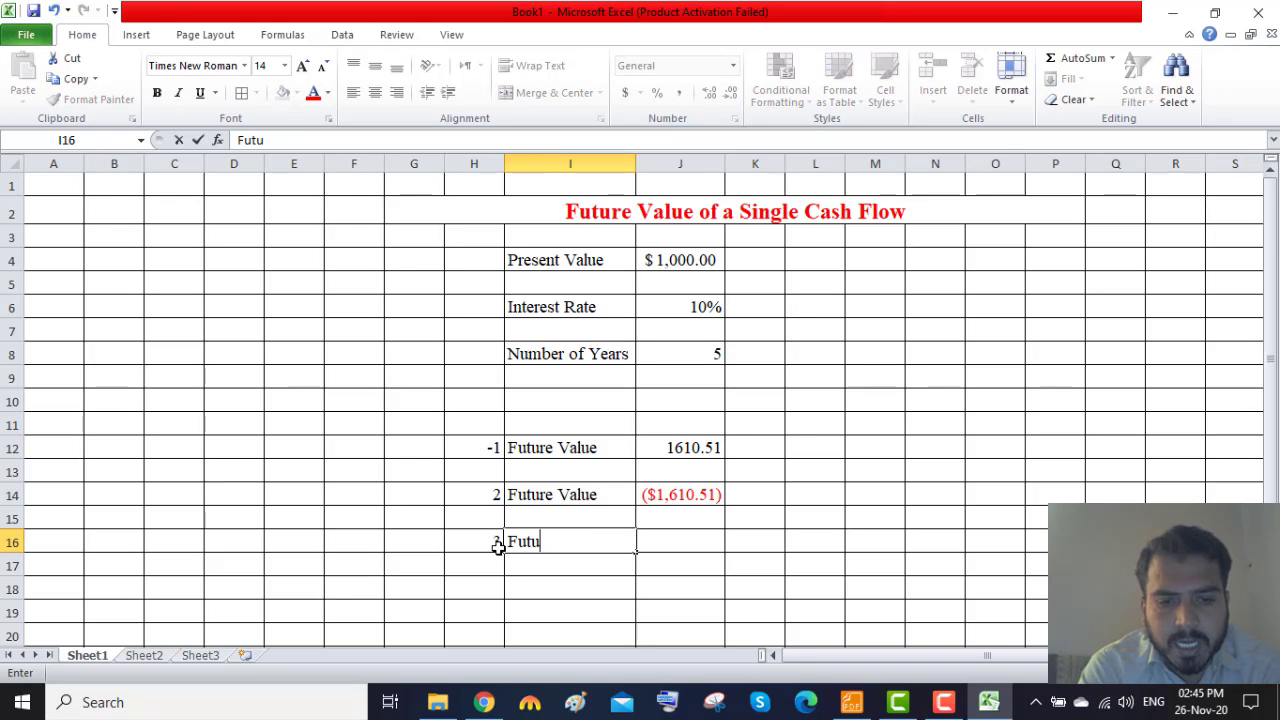
type("r")
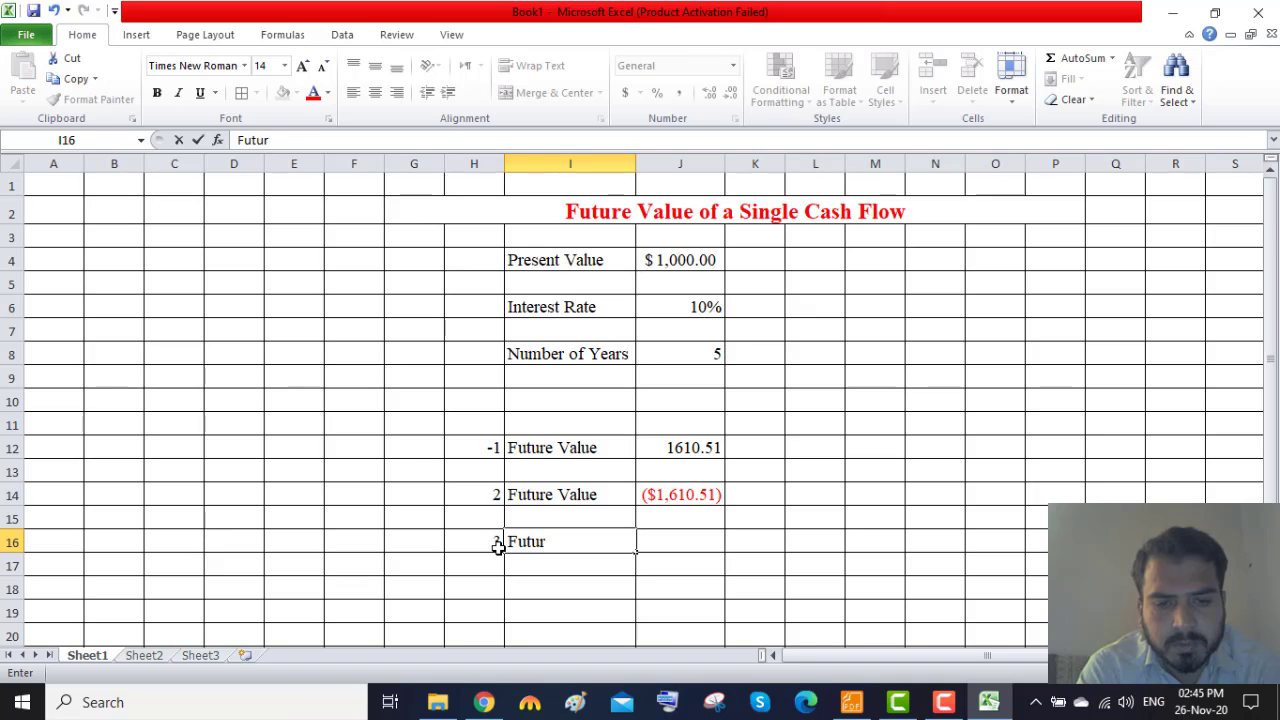
key("BackSpace")
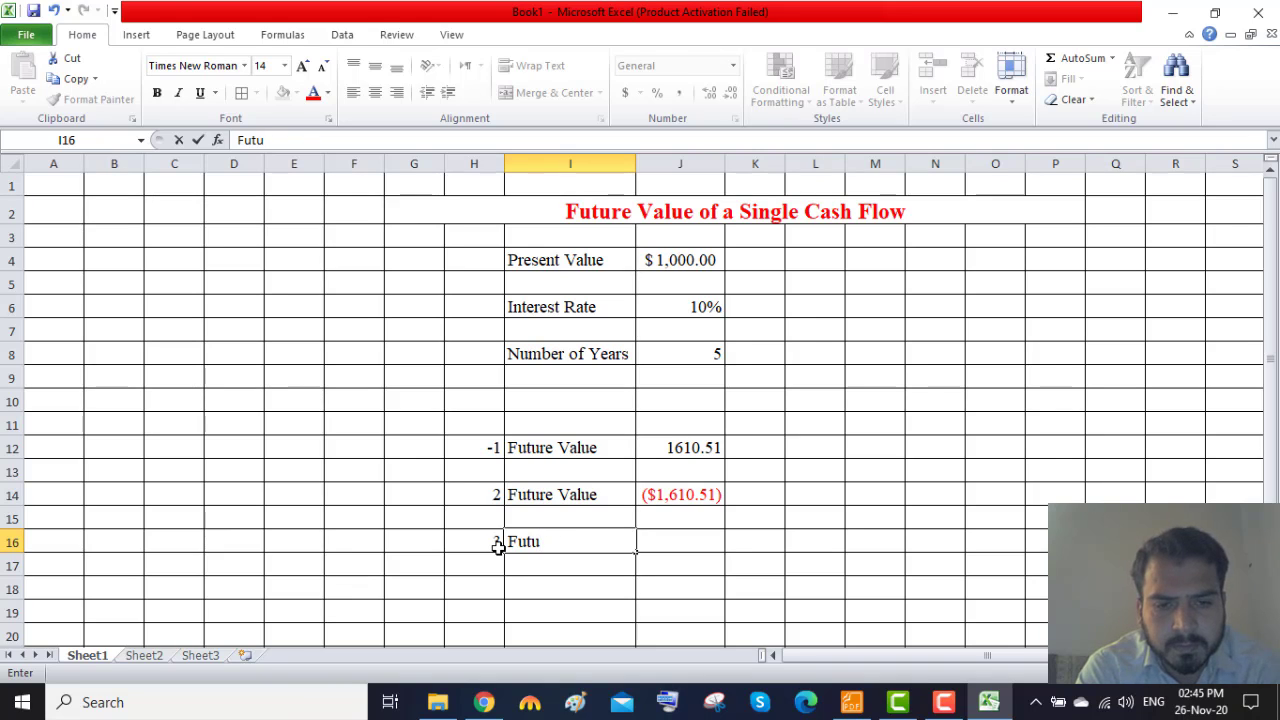
type("re ")
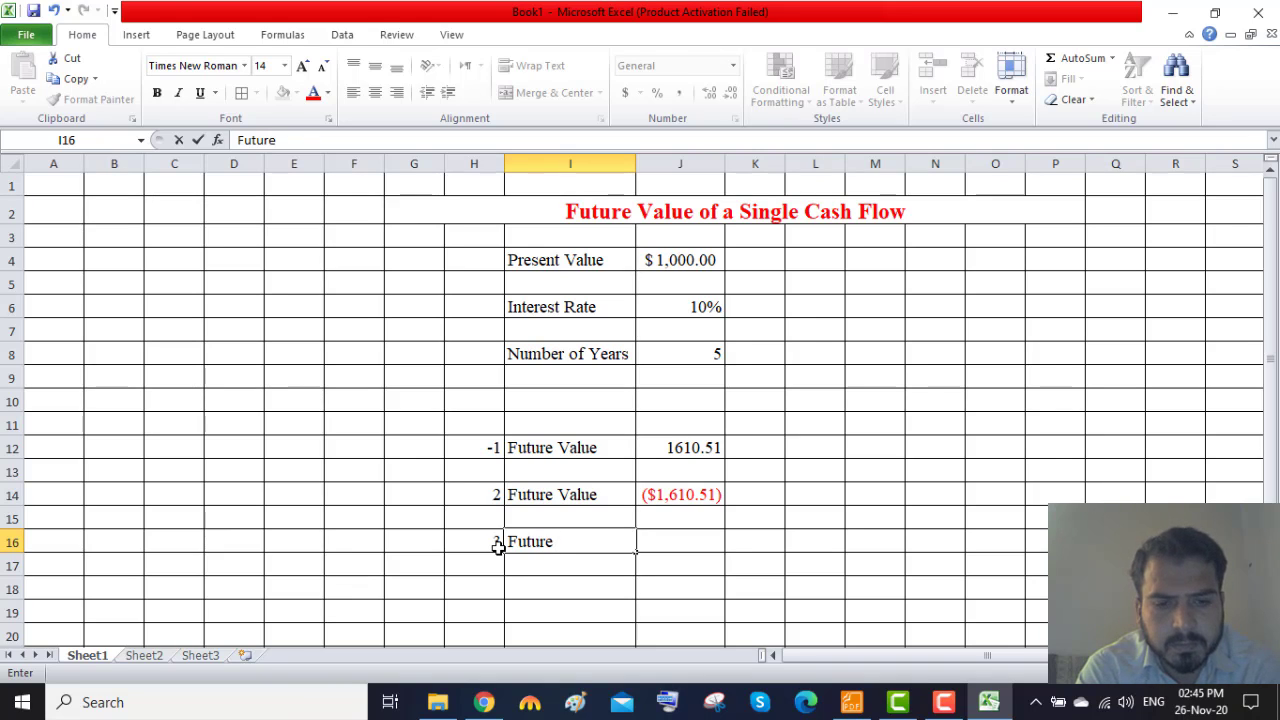
type("Value")
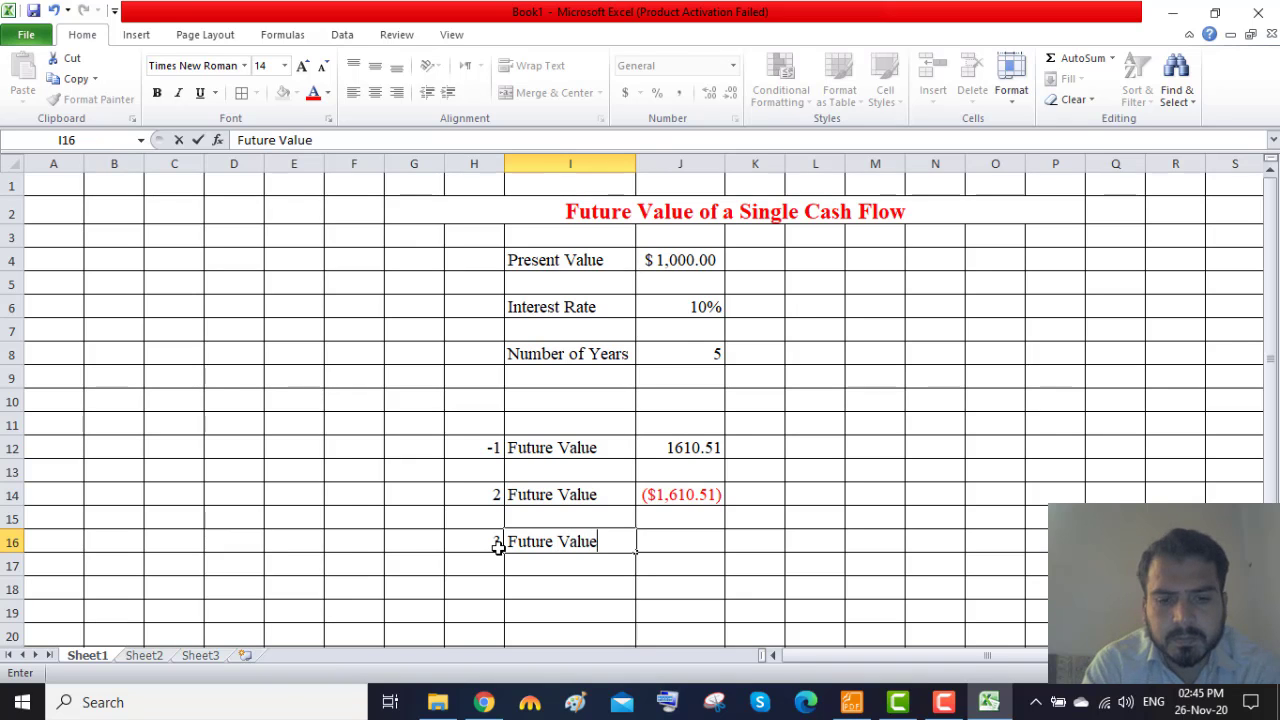
key("Tab")
Calculate the future value in J16 with the FV function and a negated present value, using the formula =fv(J6,J8,0,-J4,0).
type("=")
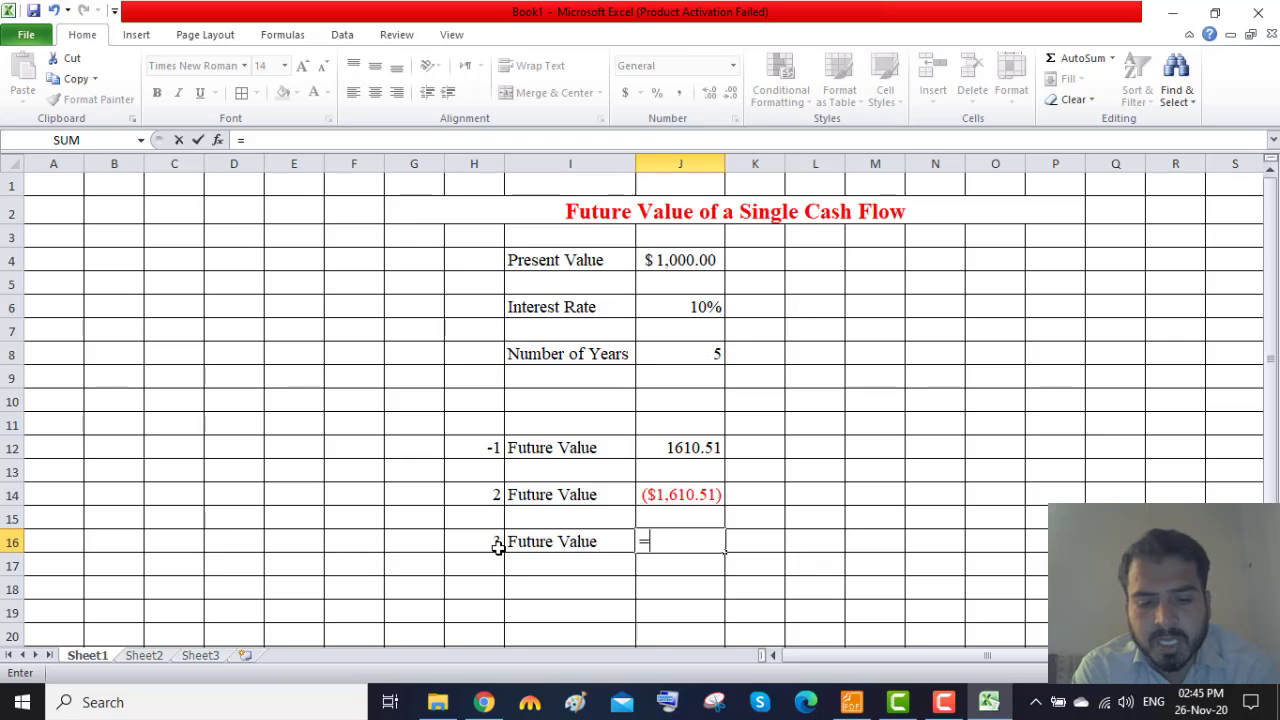
type("fv")
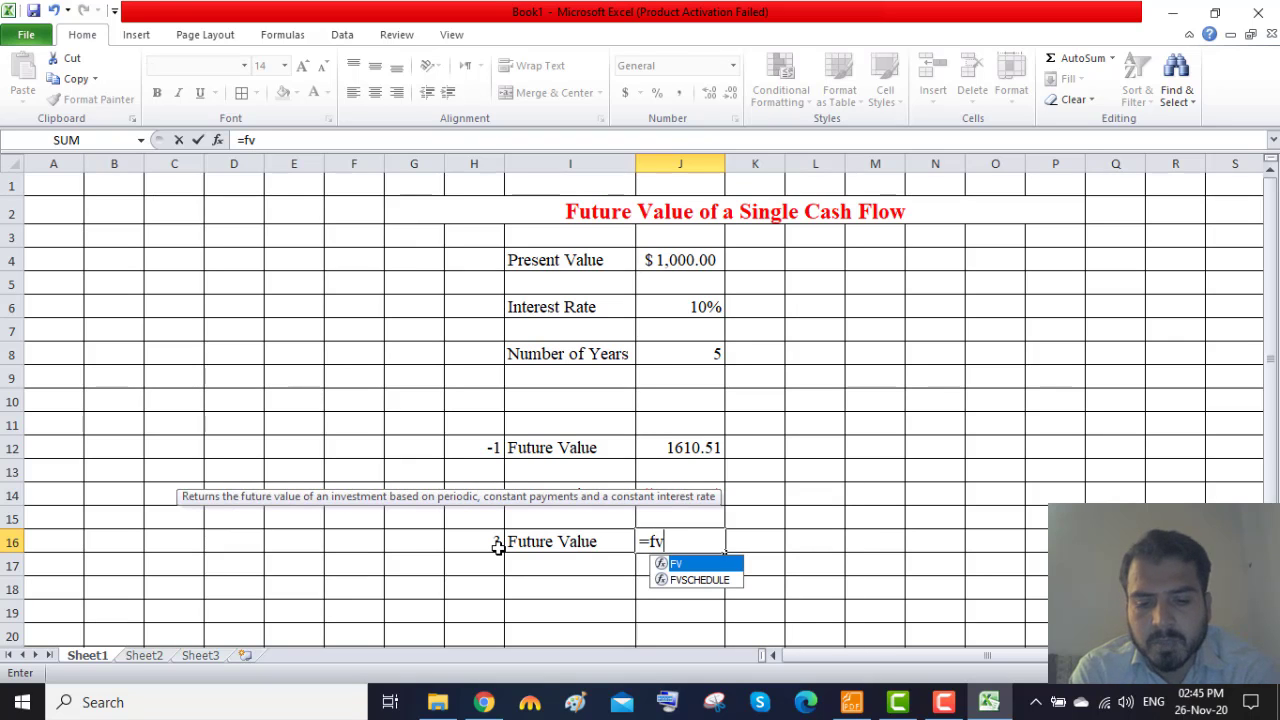
type("(")
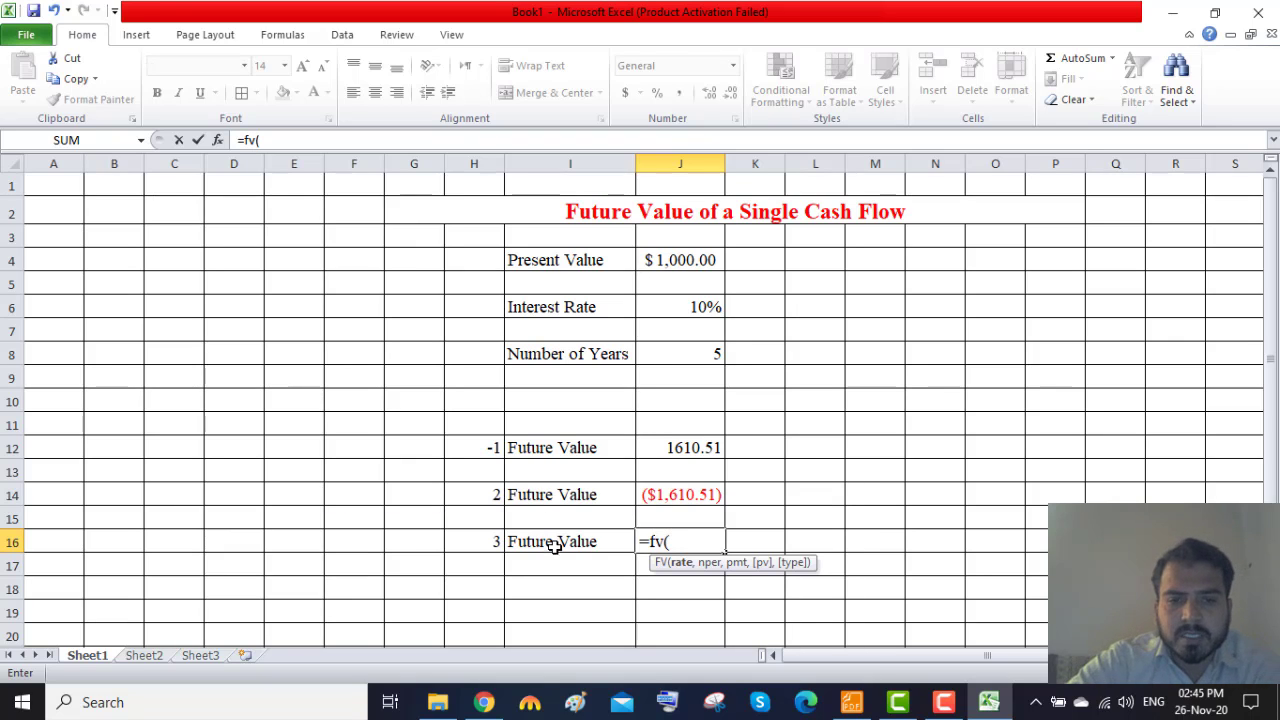
left_click(693, 311)
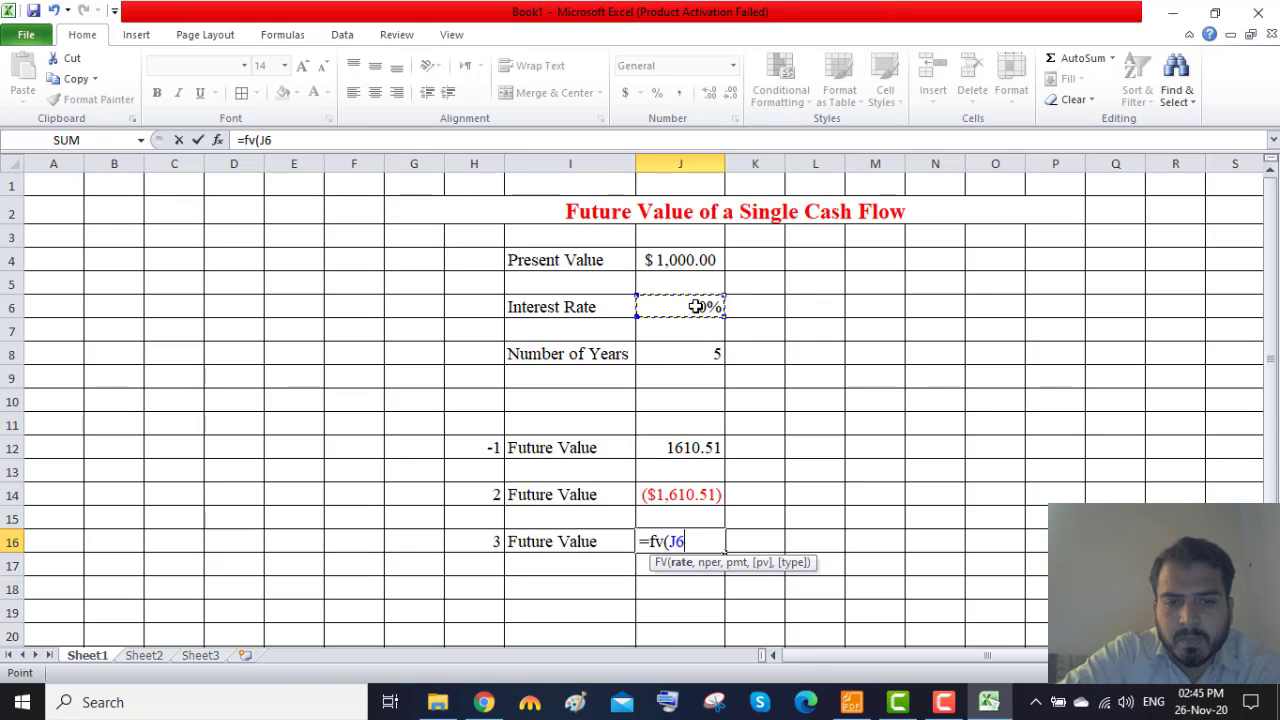
type(",")
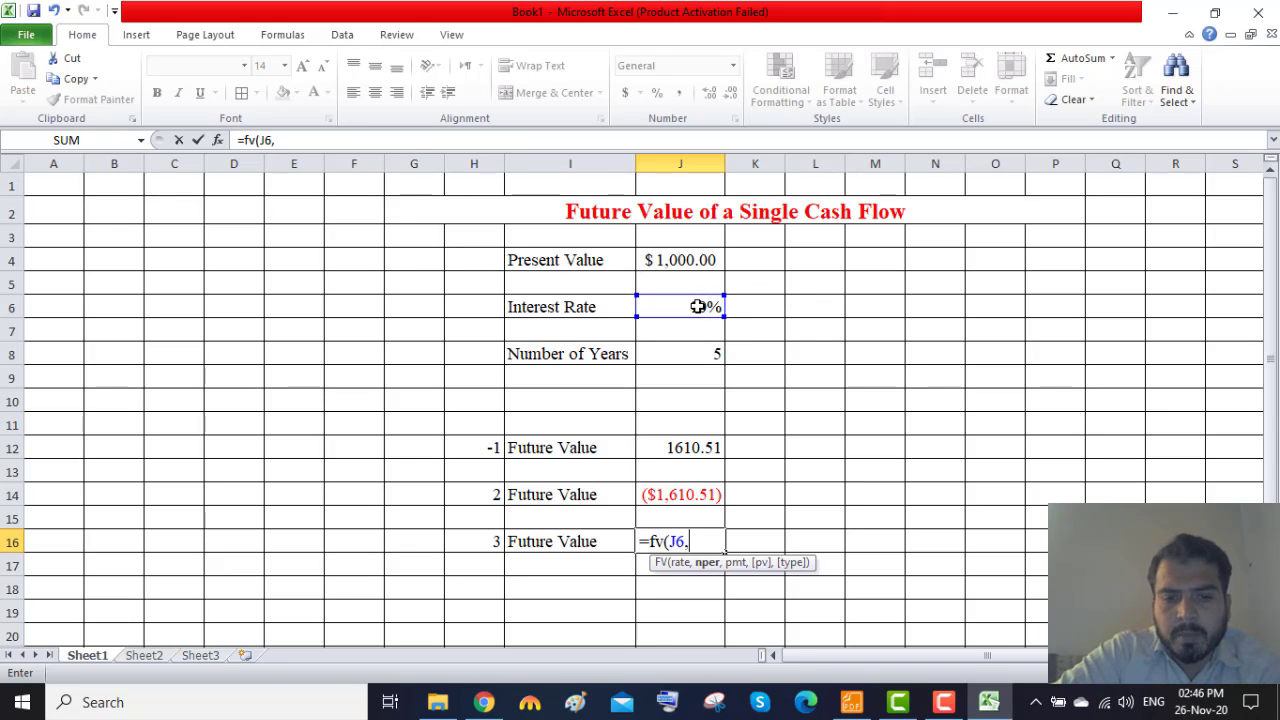
left_click(704, 356)
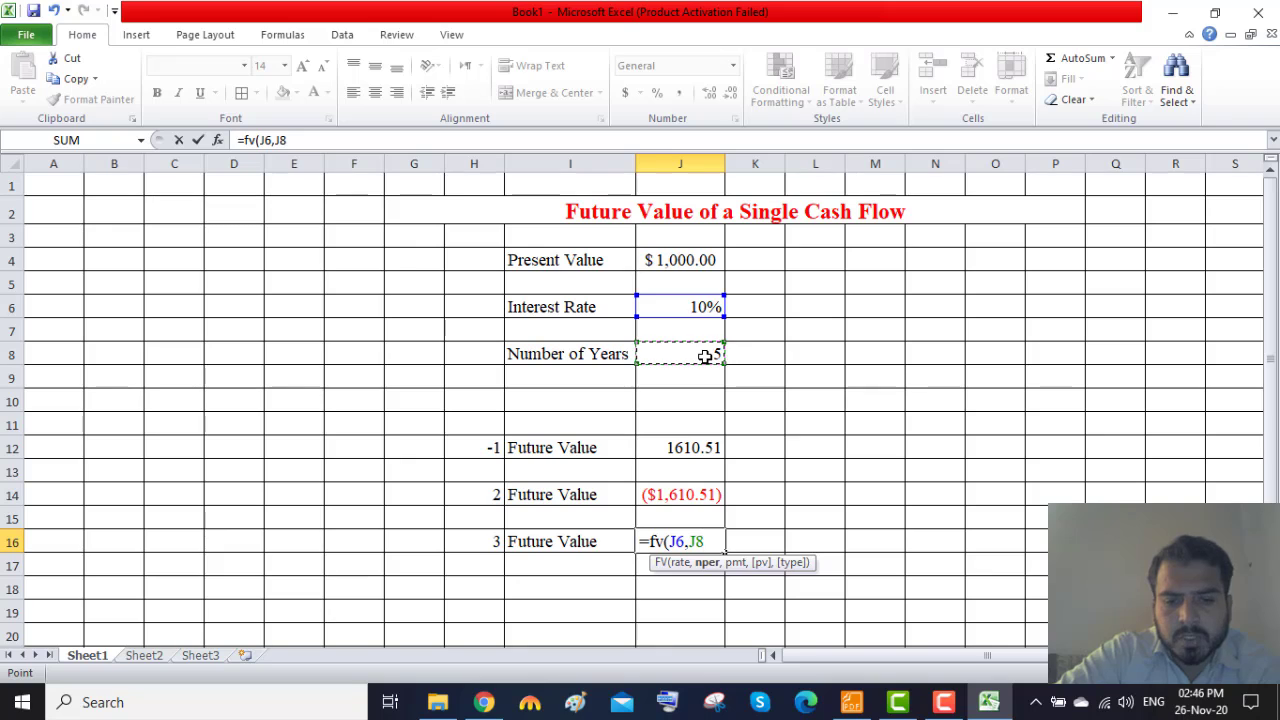
type(",")
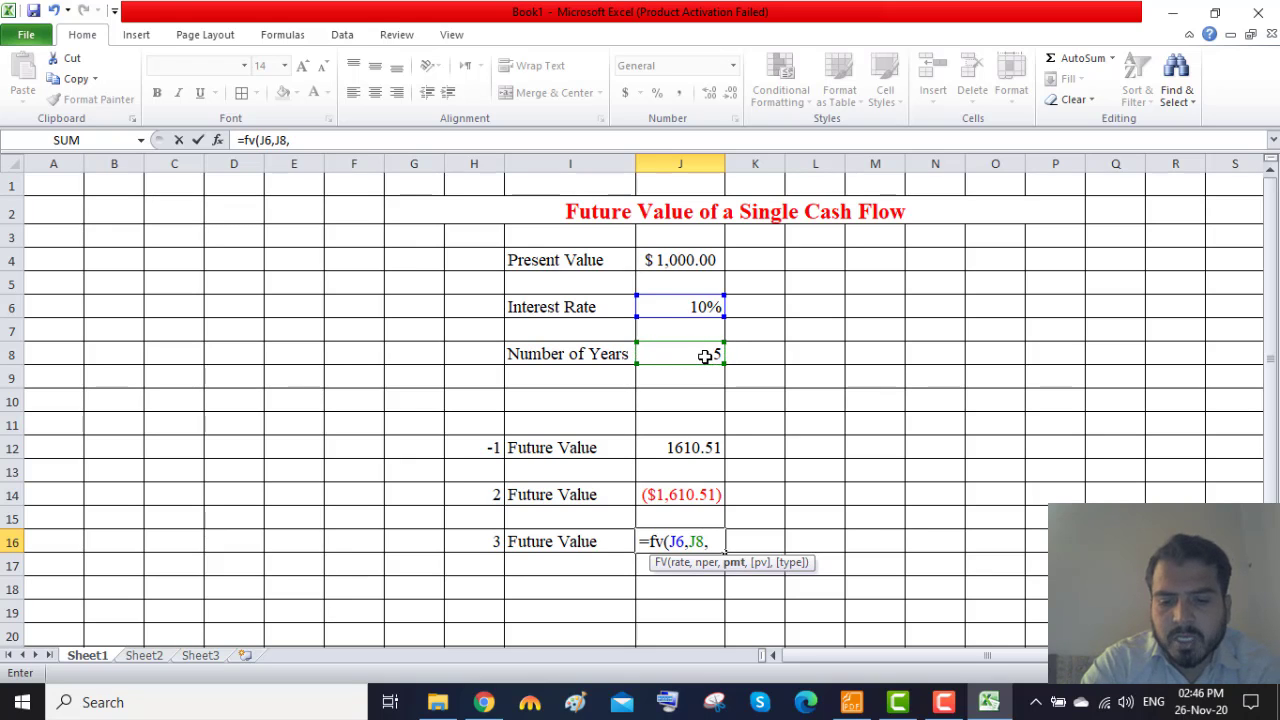
type("0,")
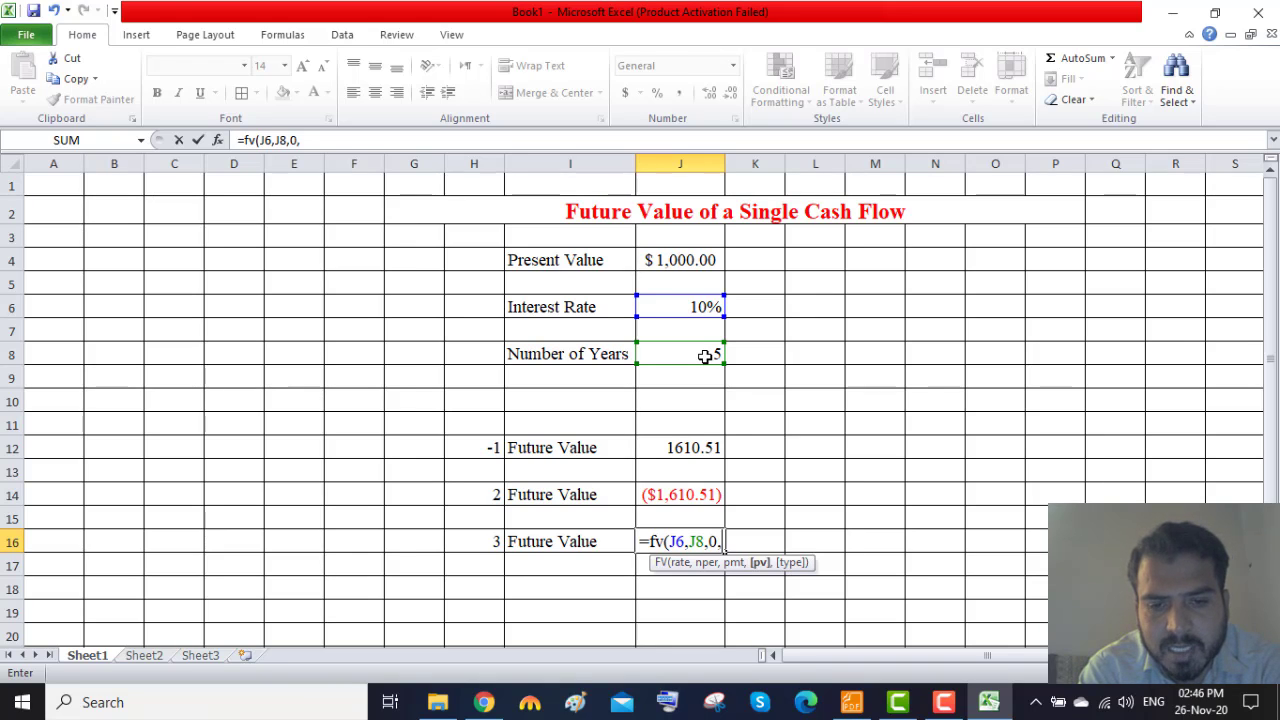
type("-")
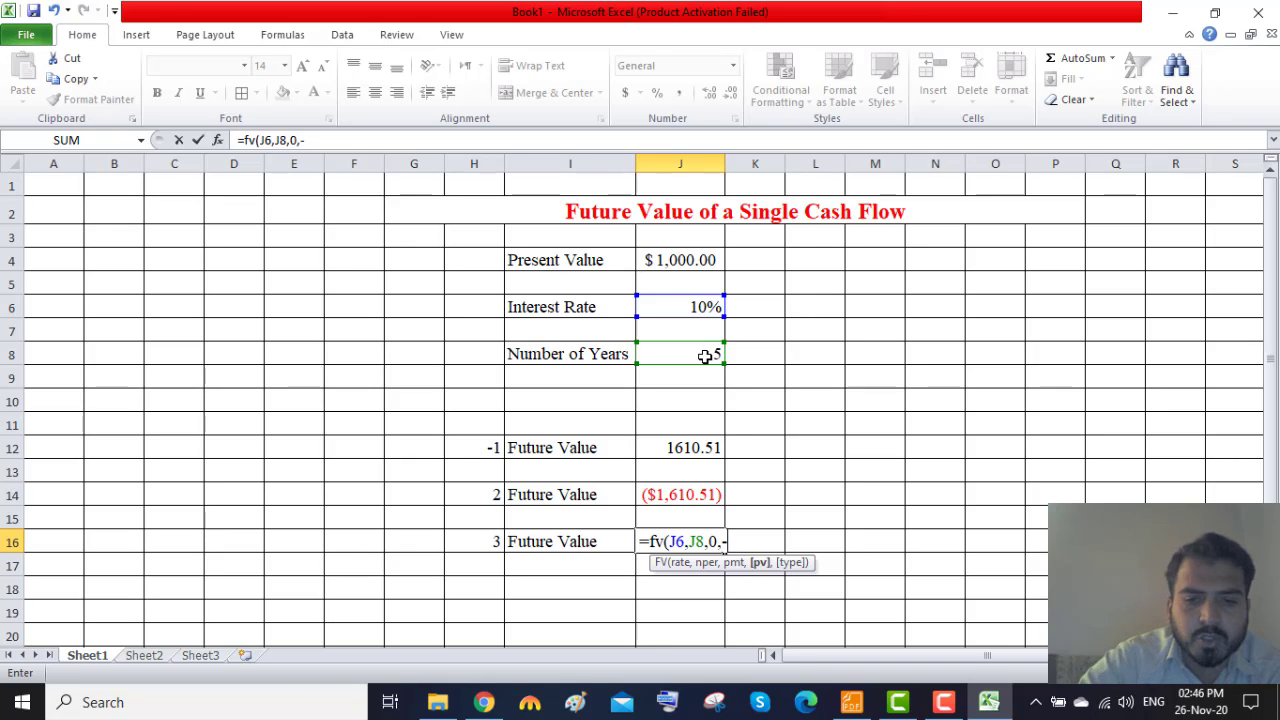
left_click(677, 258)
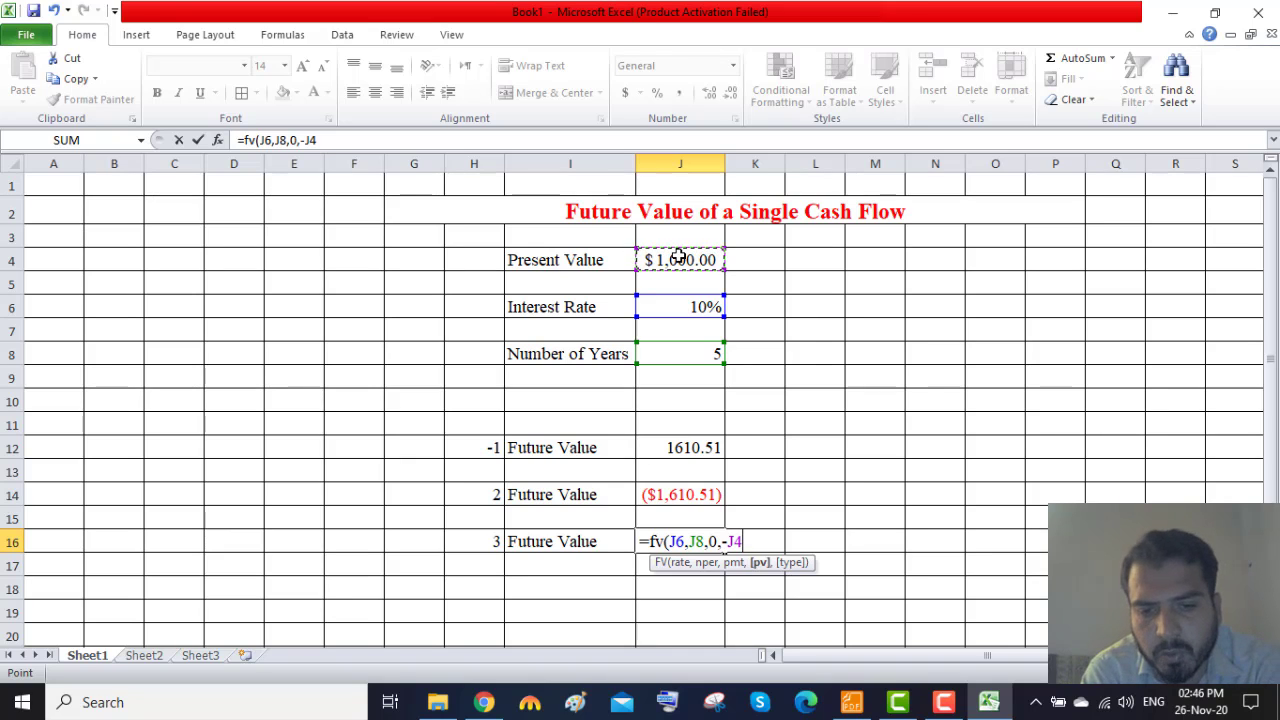
type(",")
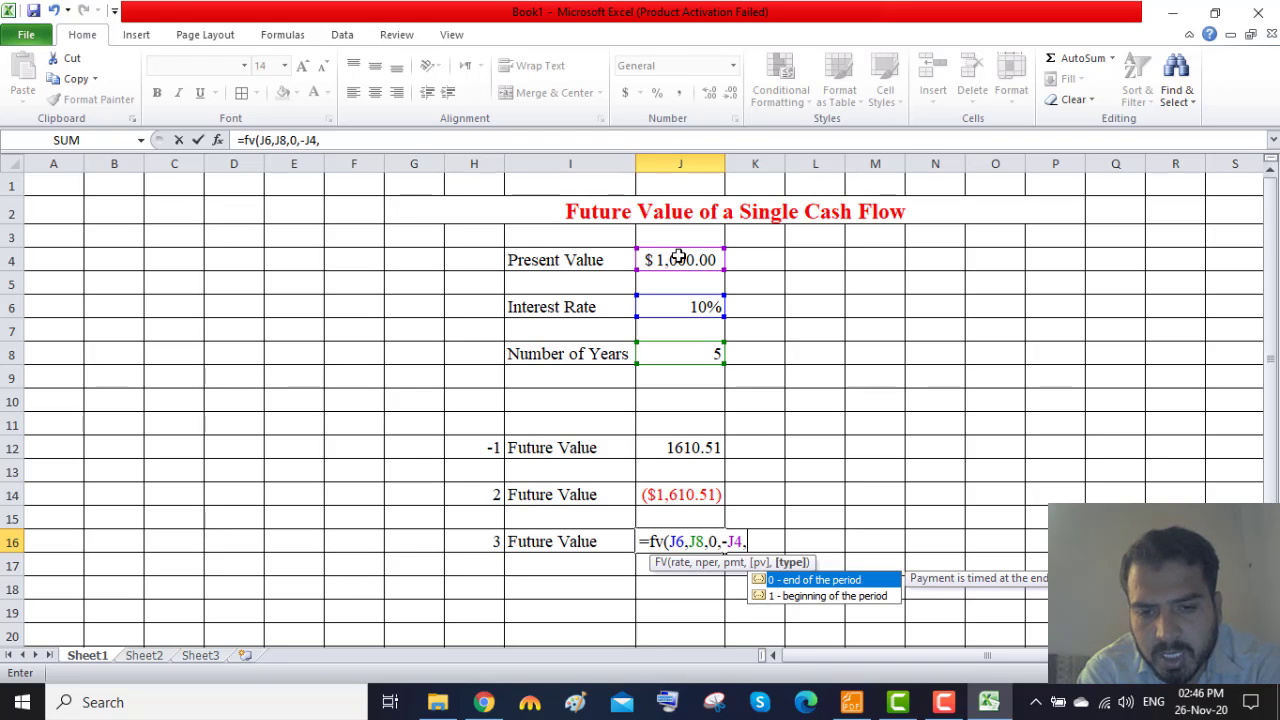
type("0)")
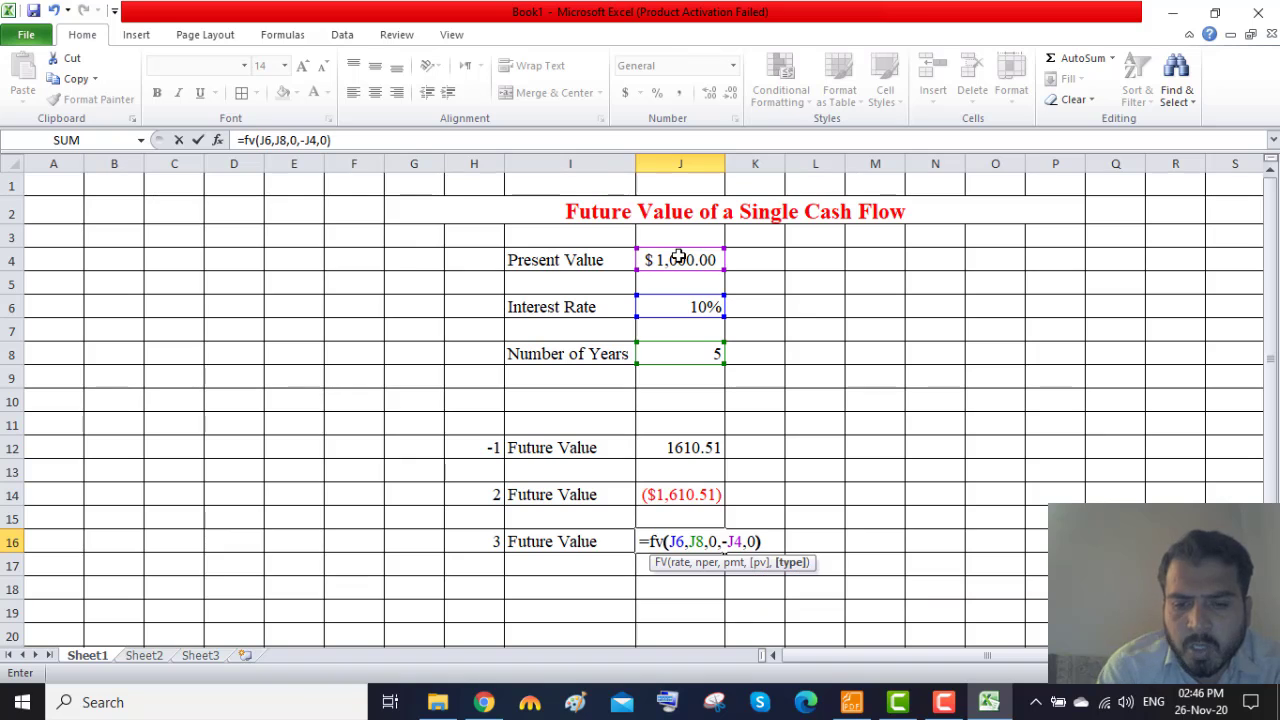
key("Return")
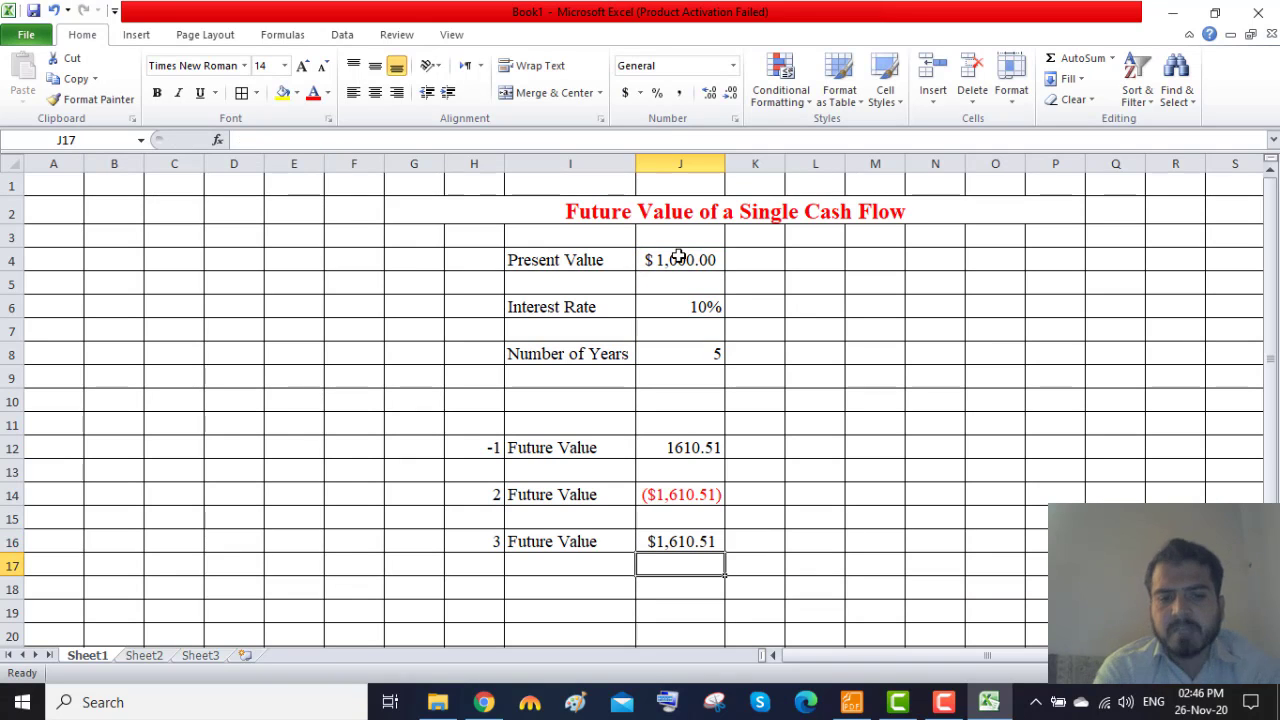